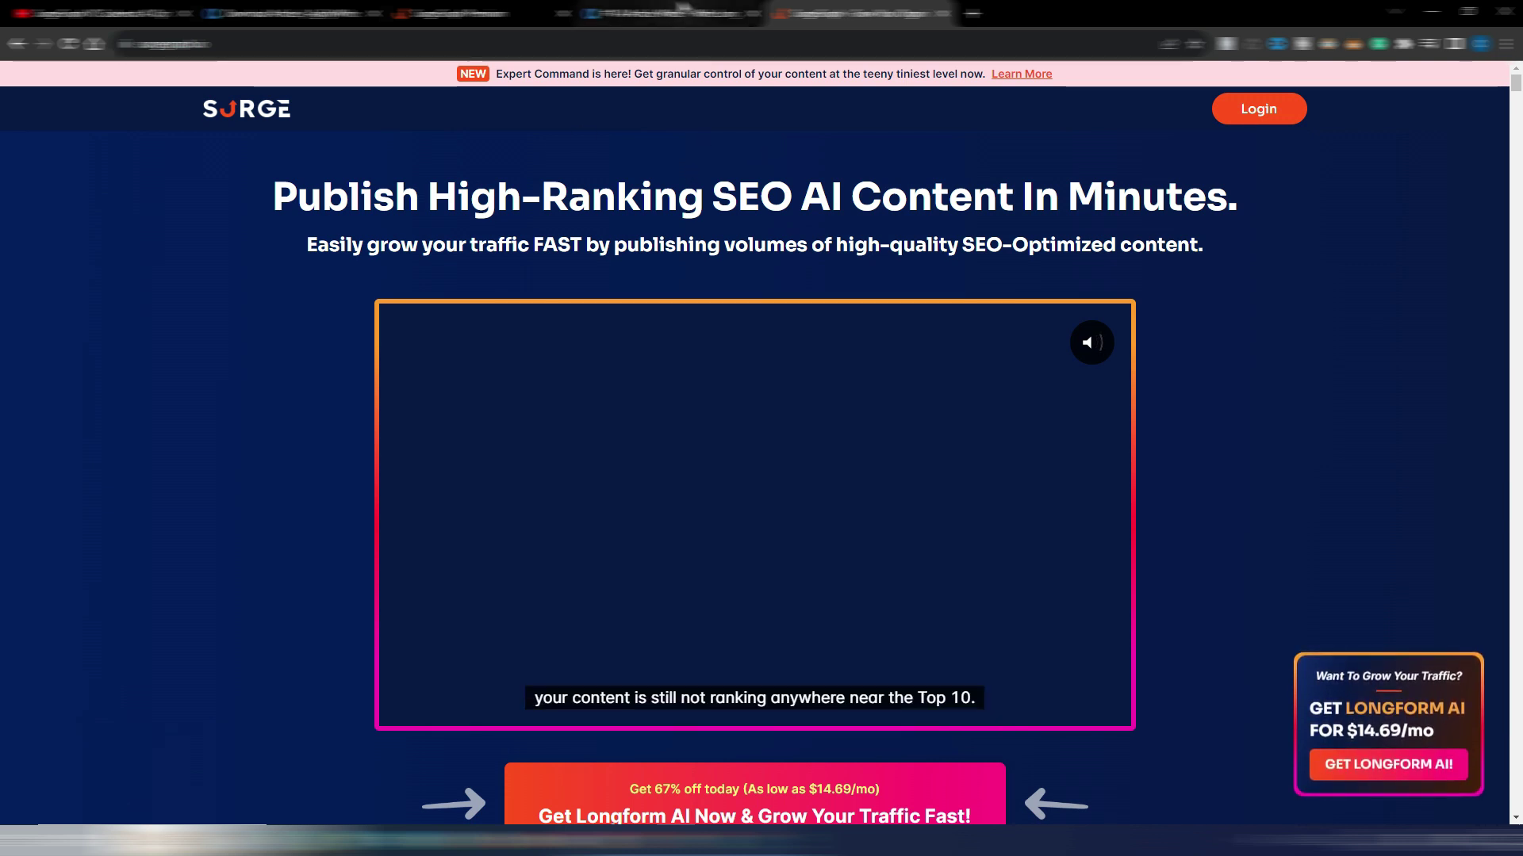
# - Glance at the Agility Writer site, then bring up the SurgeGraph VS Scalenut comparison video
pyautogui.click(675, 13)
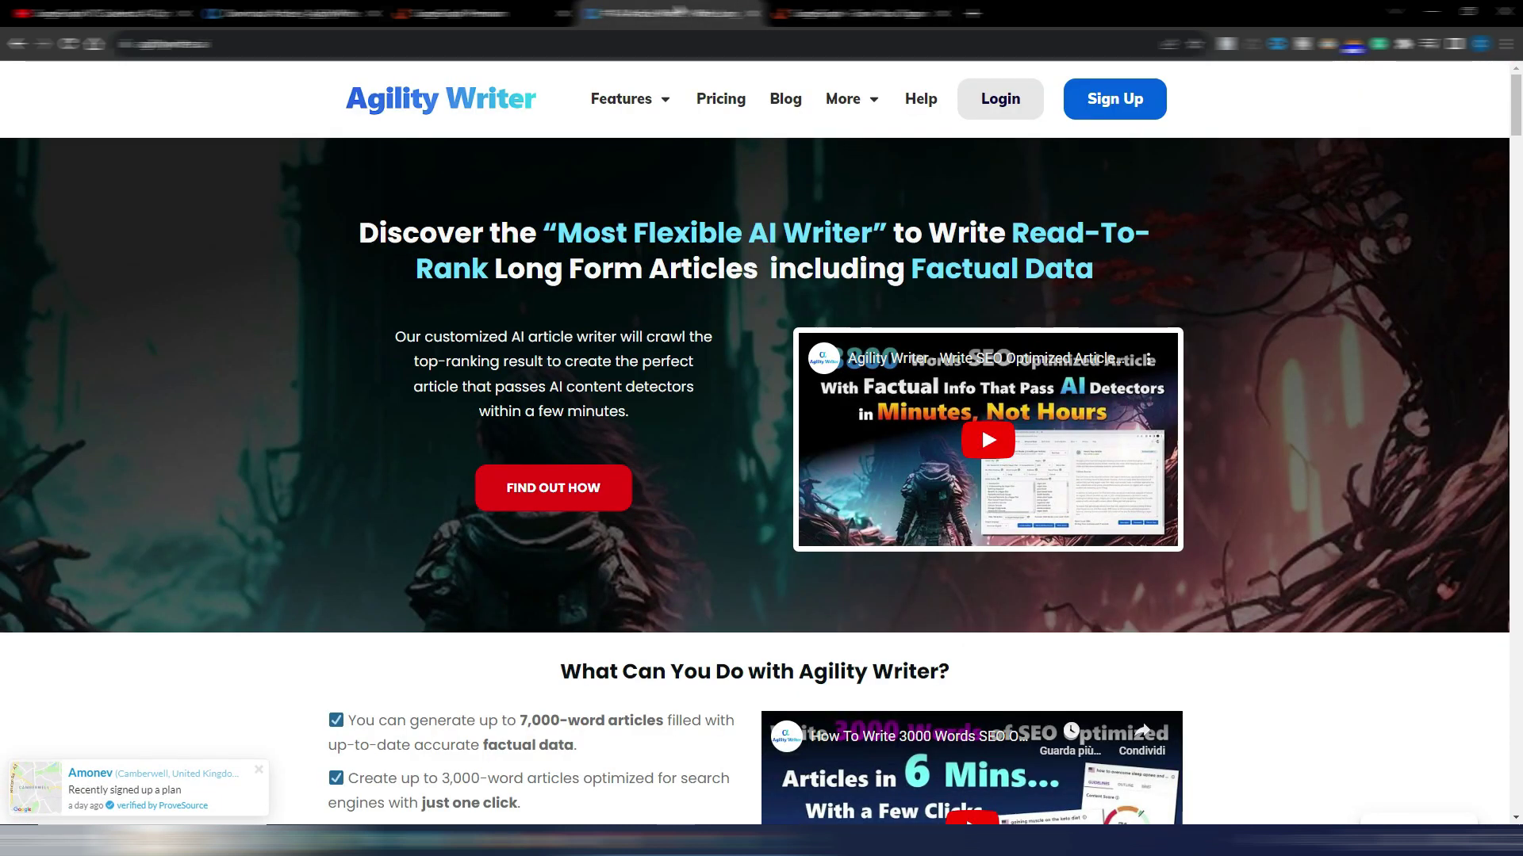
pyautogui.click(95, 12)
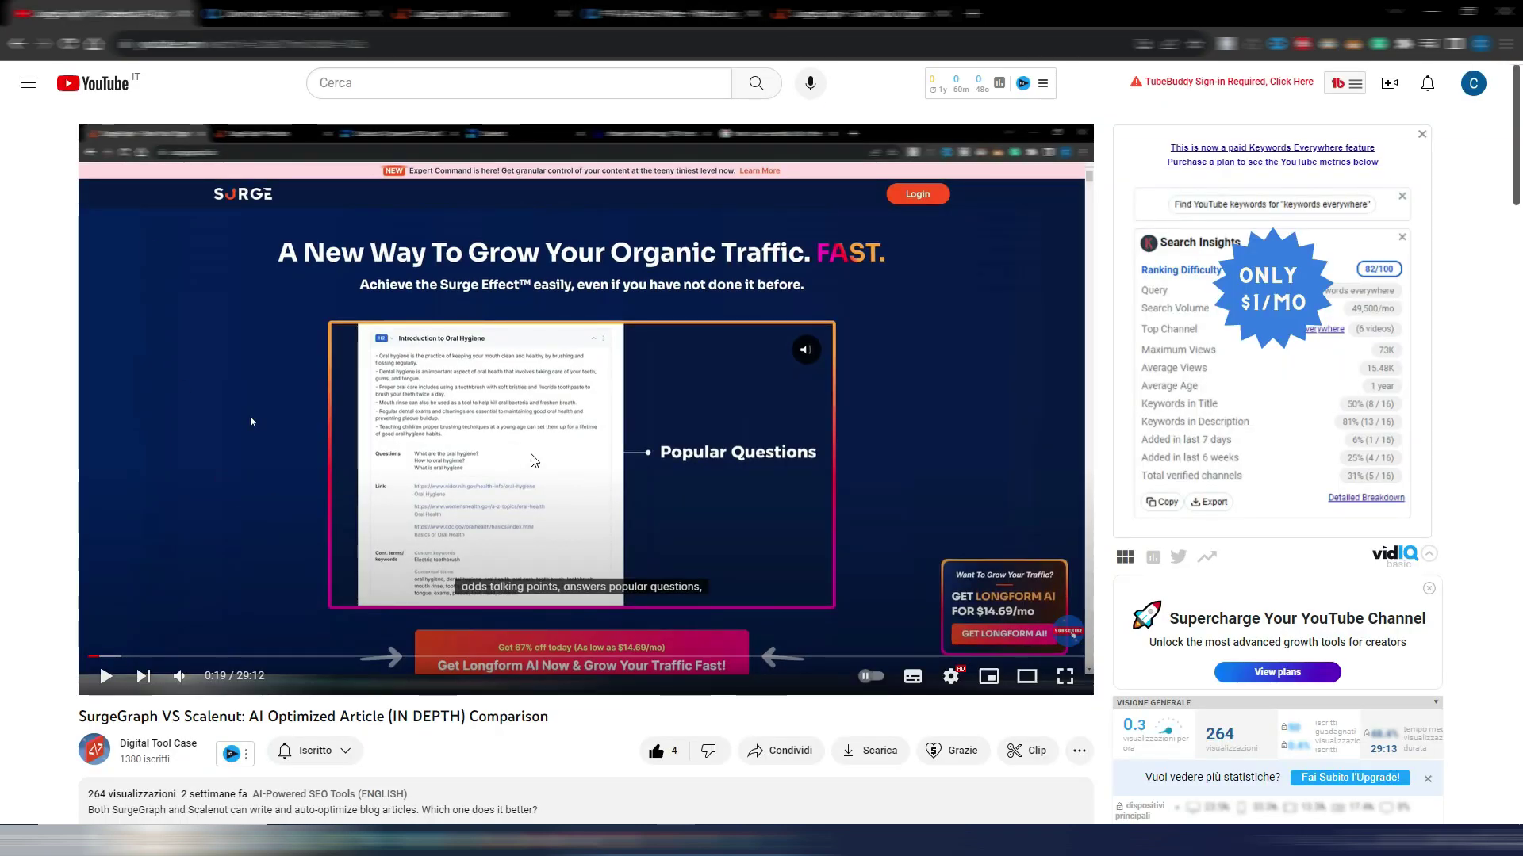
# - Scroll down through the comparison video's comments and back up to the player
pyautogui.scroll(-12, 531, 461)
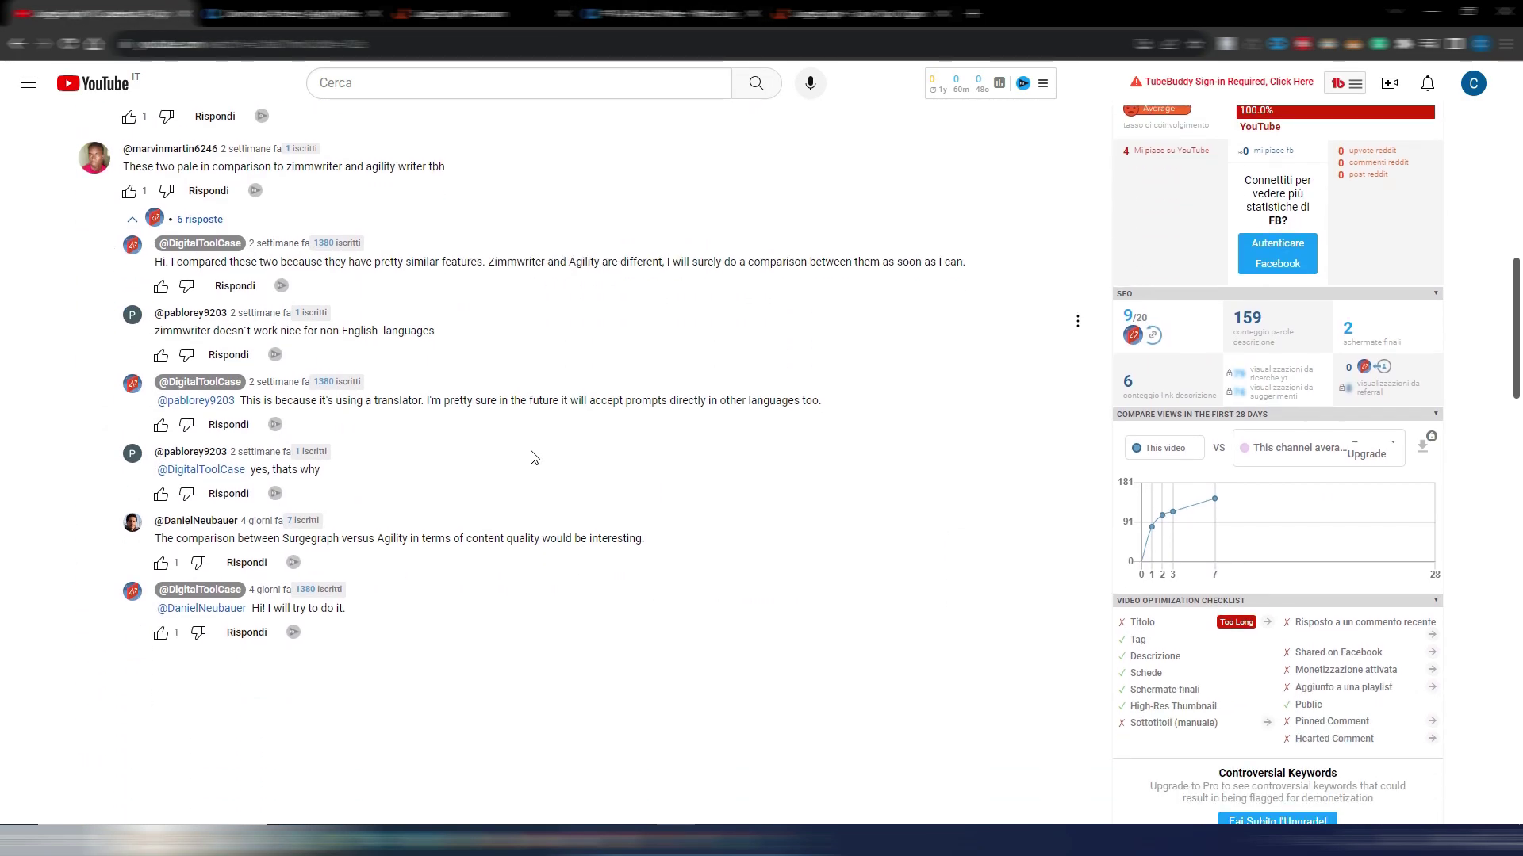
pyautogui.scroll(-1, 531, 458)
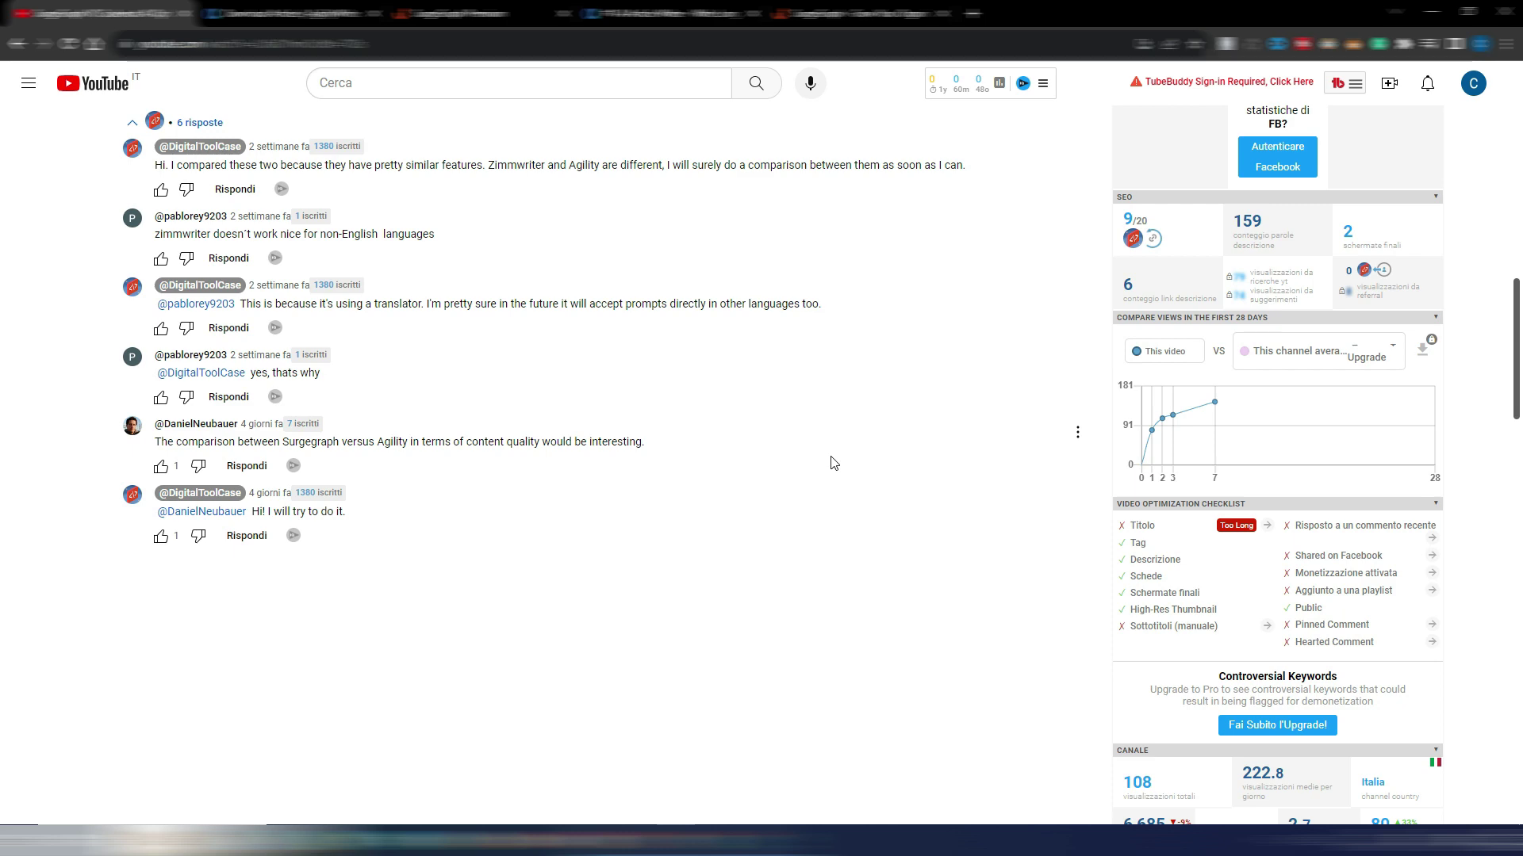
pyautogui.scroll(10, 833, 463)
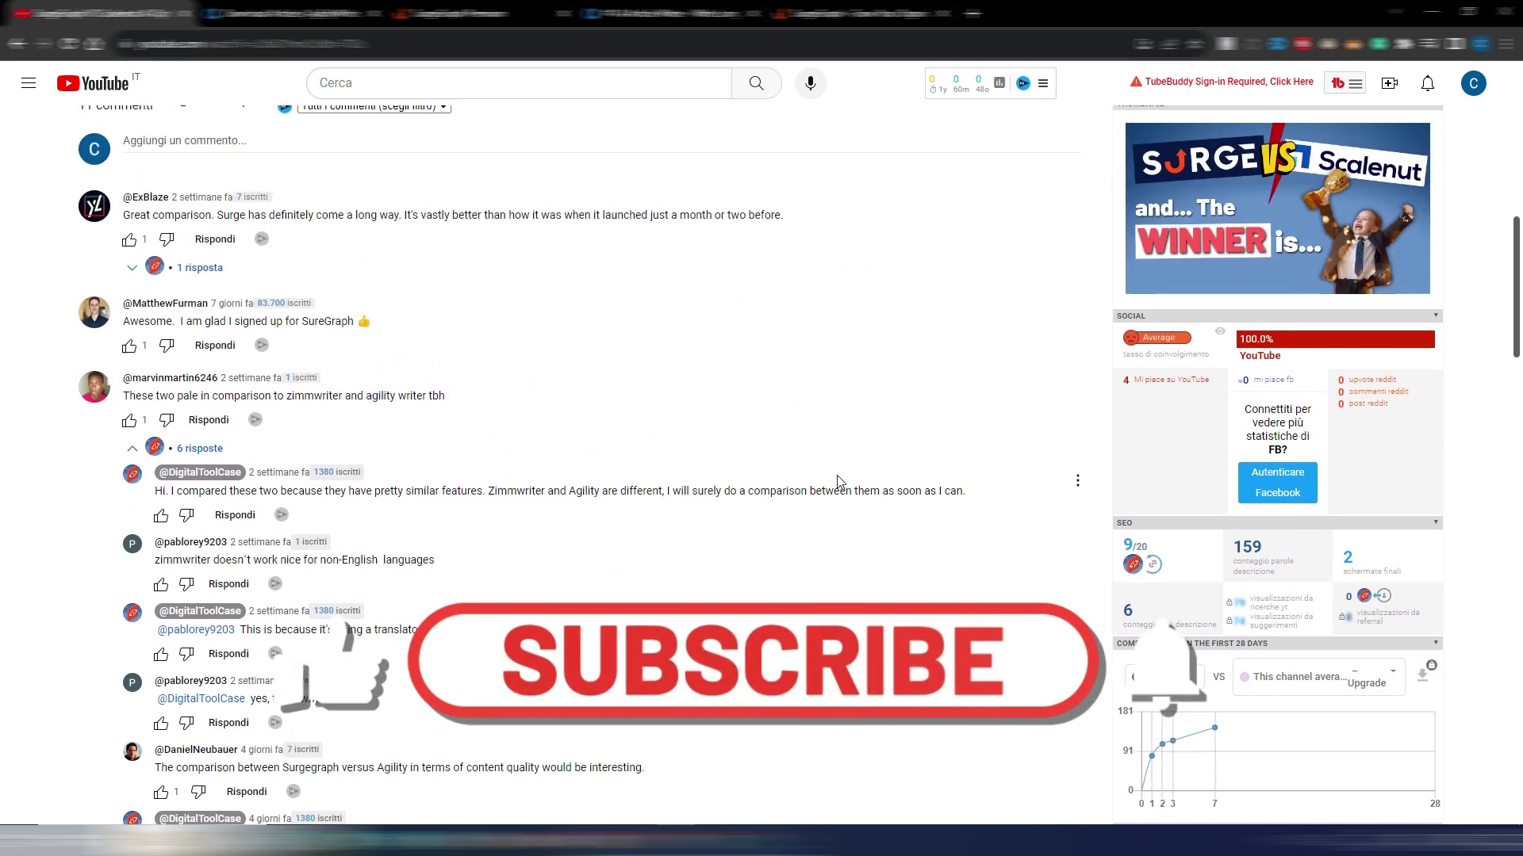
pyautogui.scroll(5, 843, 498)
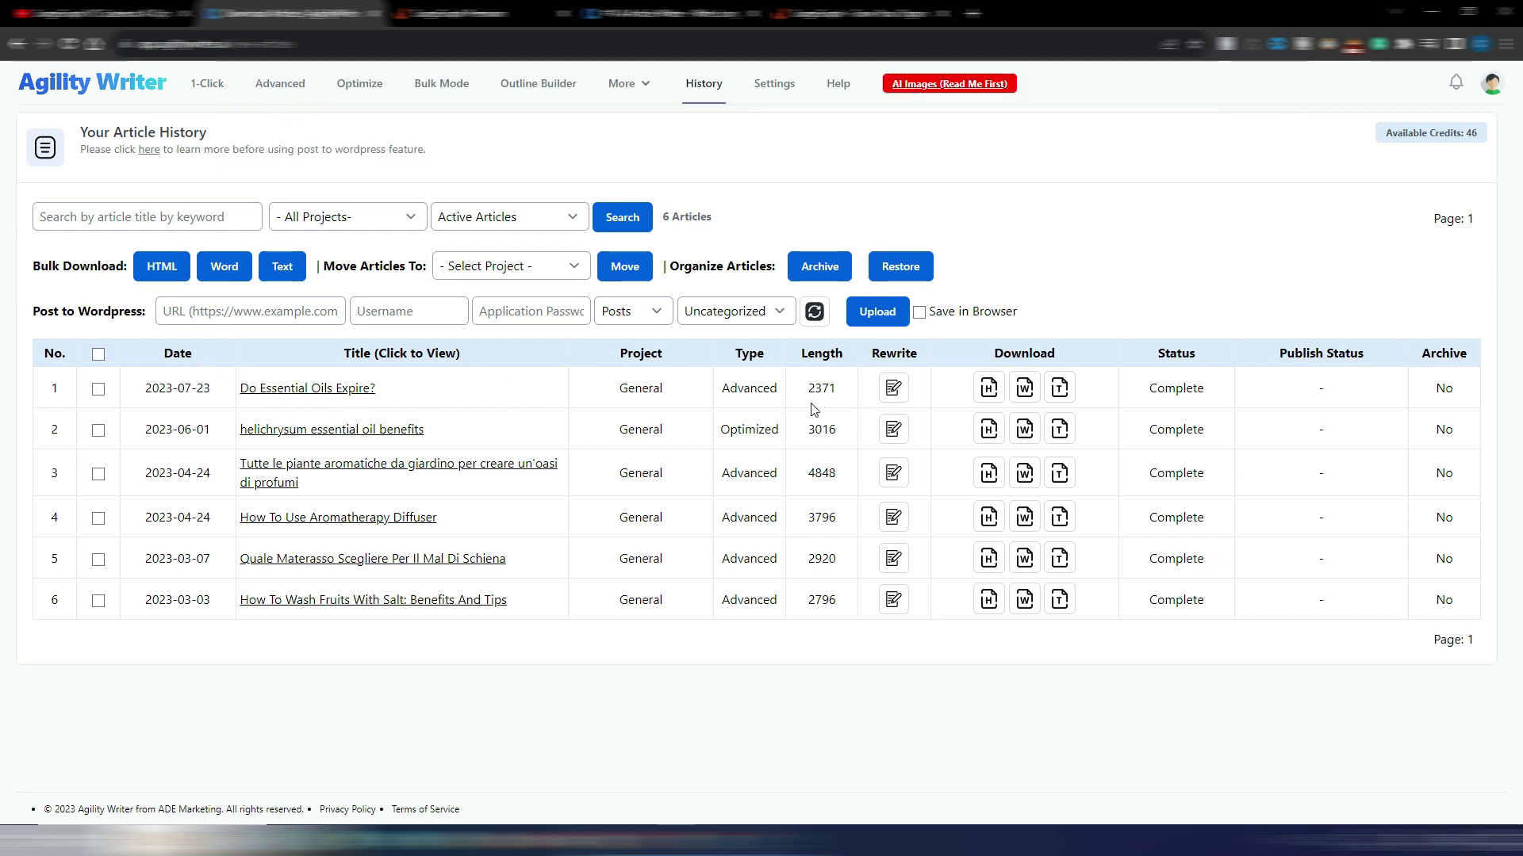
# - Open the saved Do Essential Oils Expire? article from the Agility Writer history
pyautogui.click(279, 389)
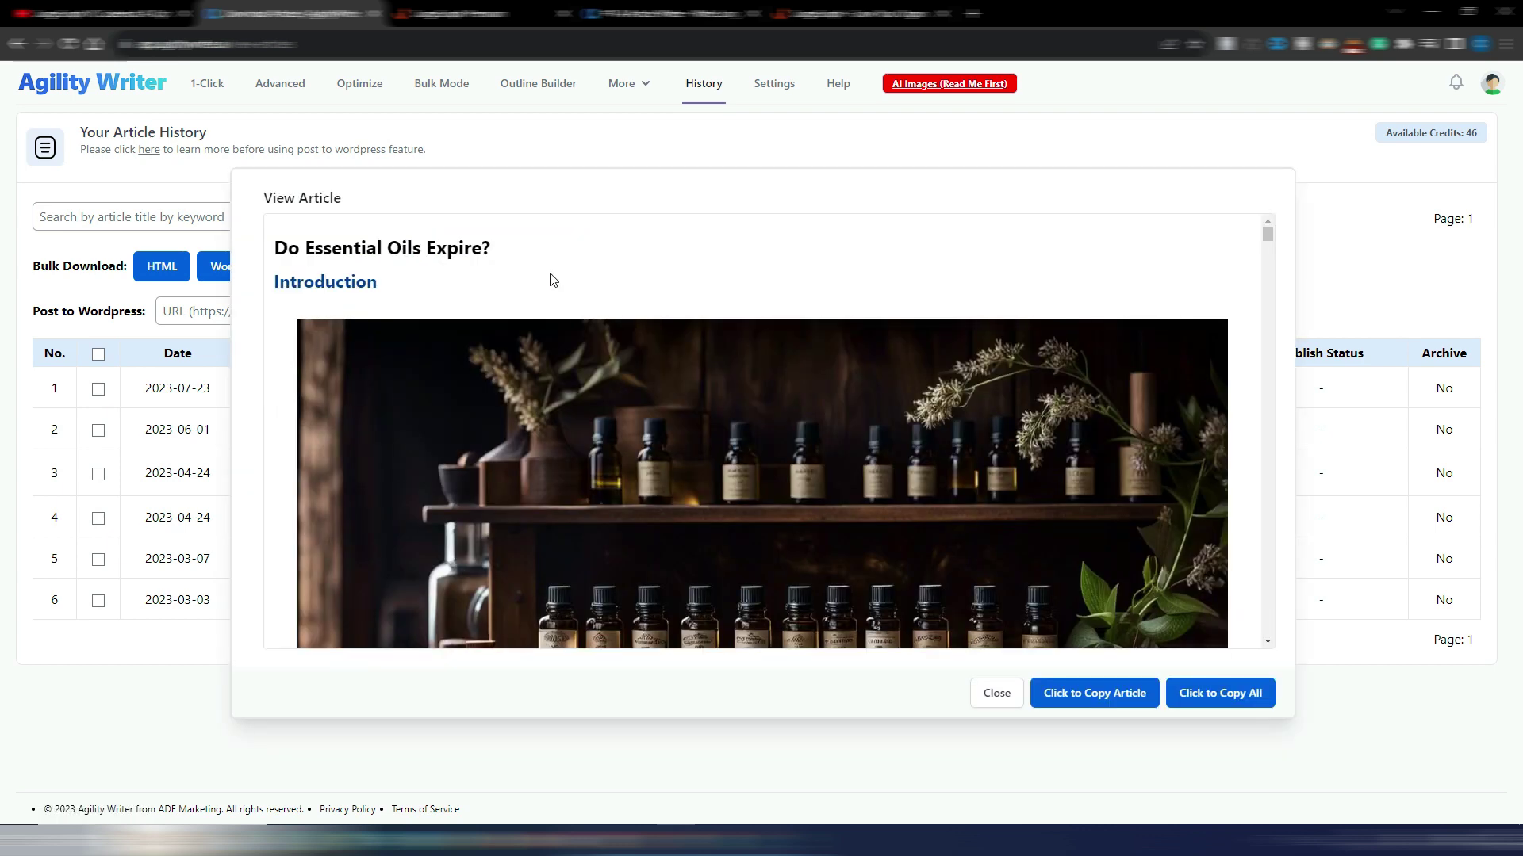
pyautogui.scroll(-1, 677, 261)
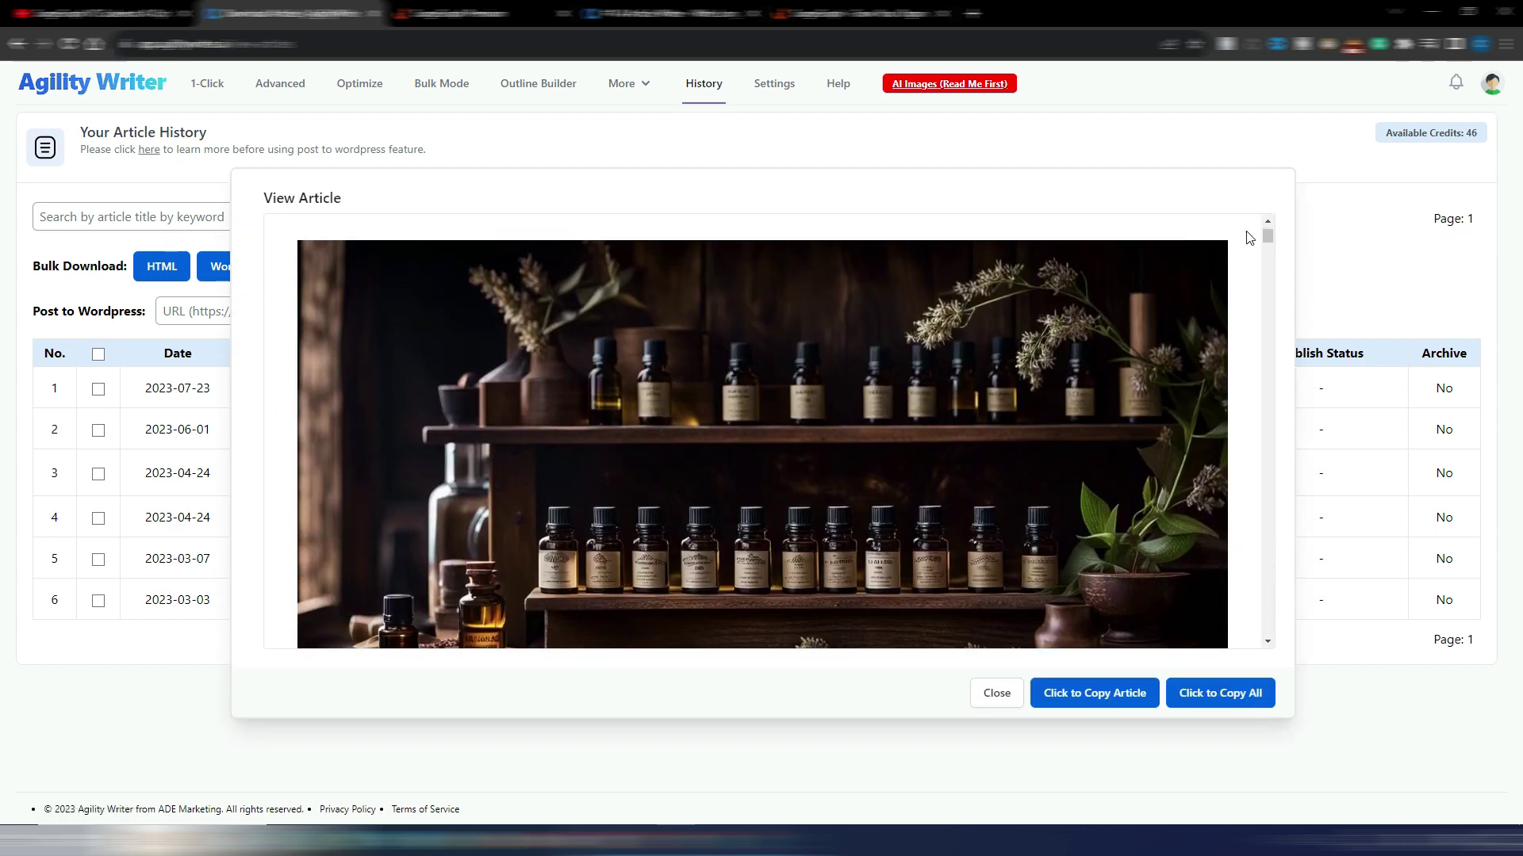
pyautogui.moveTo(1271, 238); pyautogui.dragTo(1237, 216)
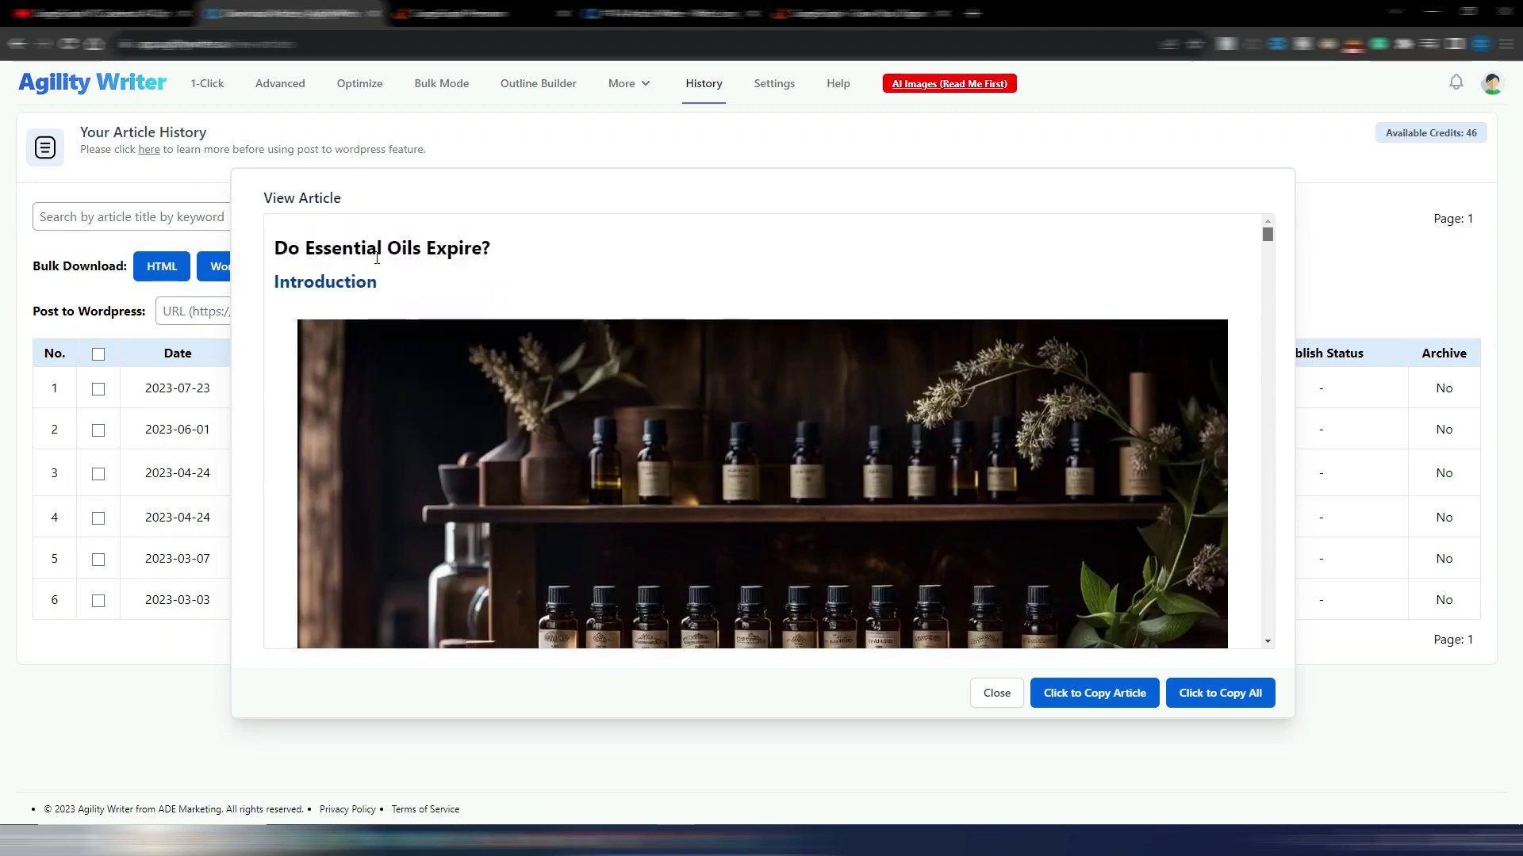
# - Copy the heading 'Do Essential Oils Expire?' and switch to the SurgeGraph Content Writer
pyautogui.moveTo(275, 248); pyautogui.dragTo(492, 248)
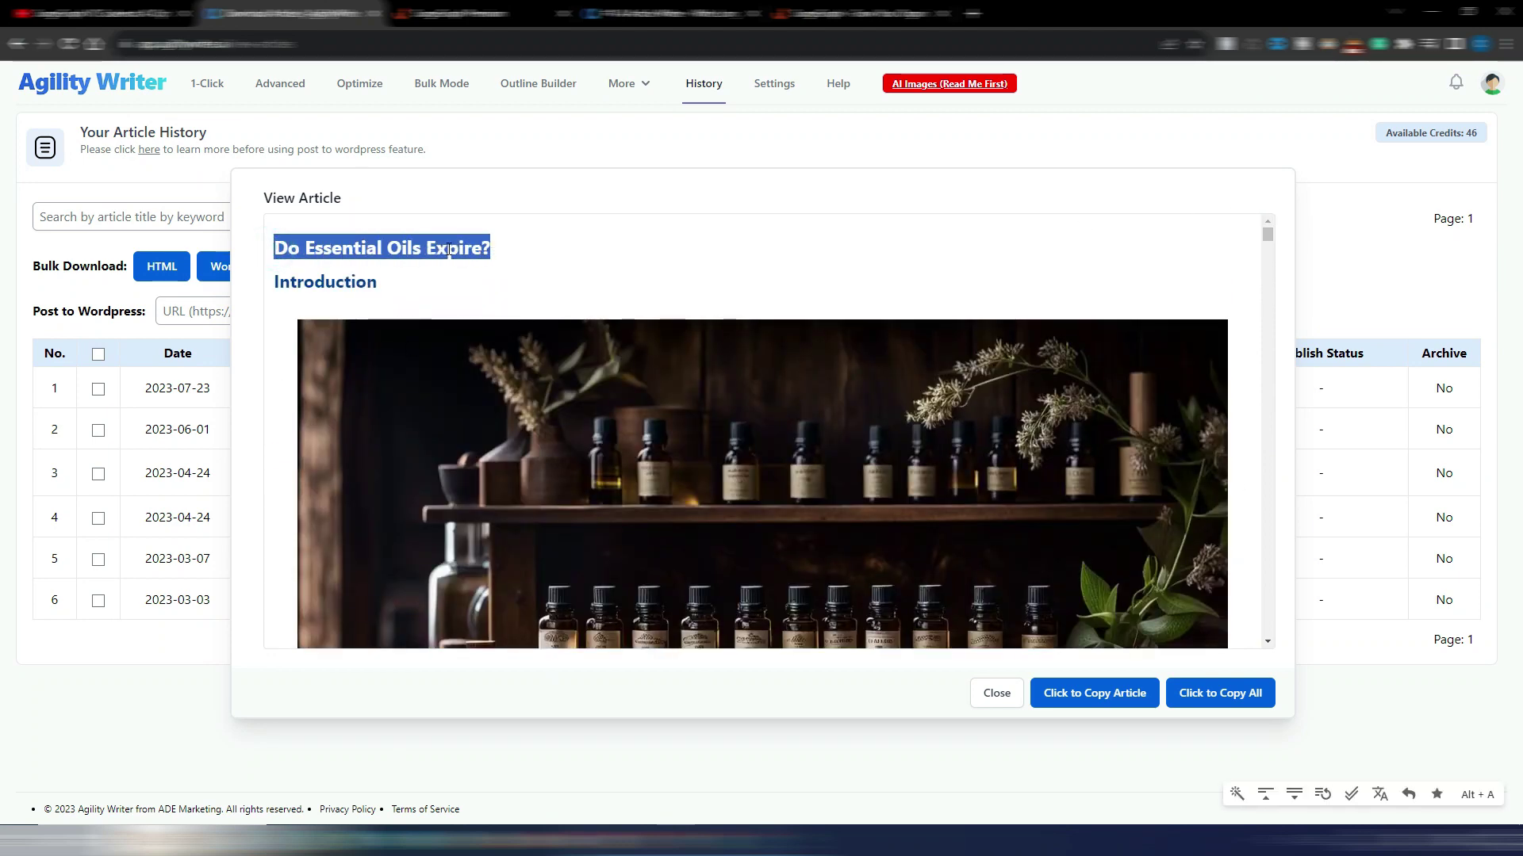
pyautogui.rightClick(449, 249)
pyautogui.click(498, 260)
pyautogui.click(945, 275)
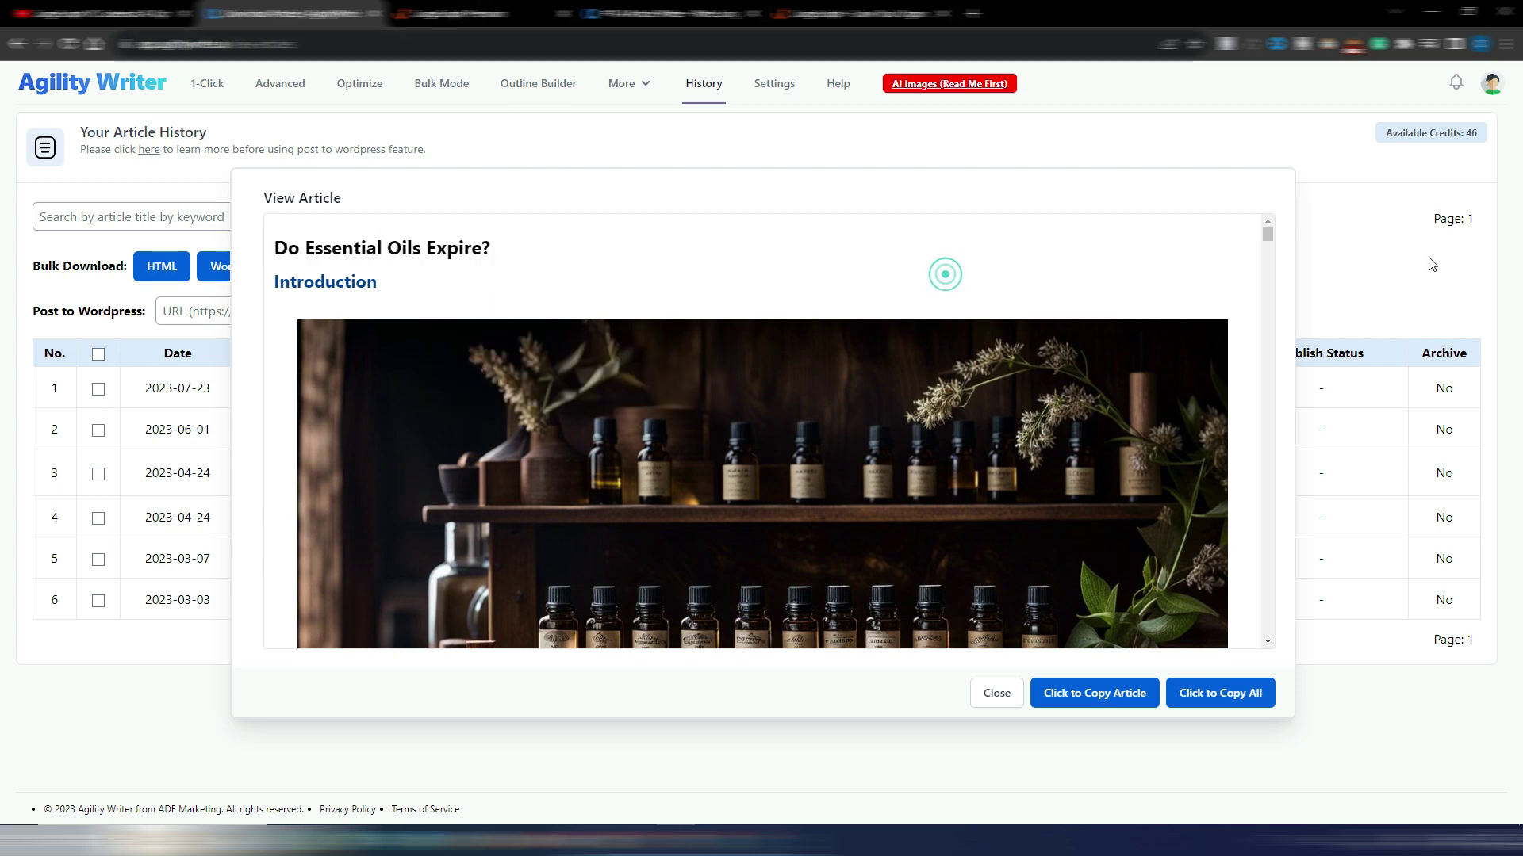
pyautogui.moveTo(1267, 233)
pyautogui.mouseDown()
pyautogui.moveTo(1271, 281)
pyautogui.moveTo(1269, 221)
pyautogui.mouseUp()
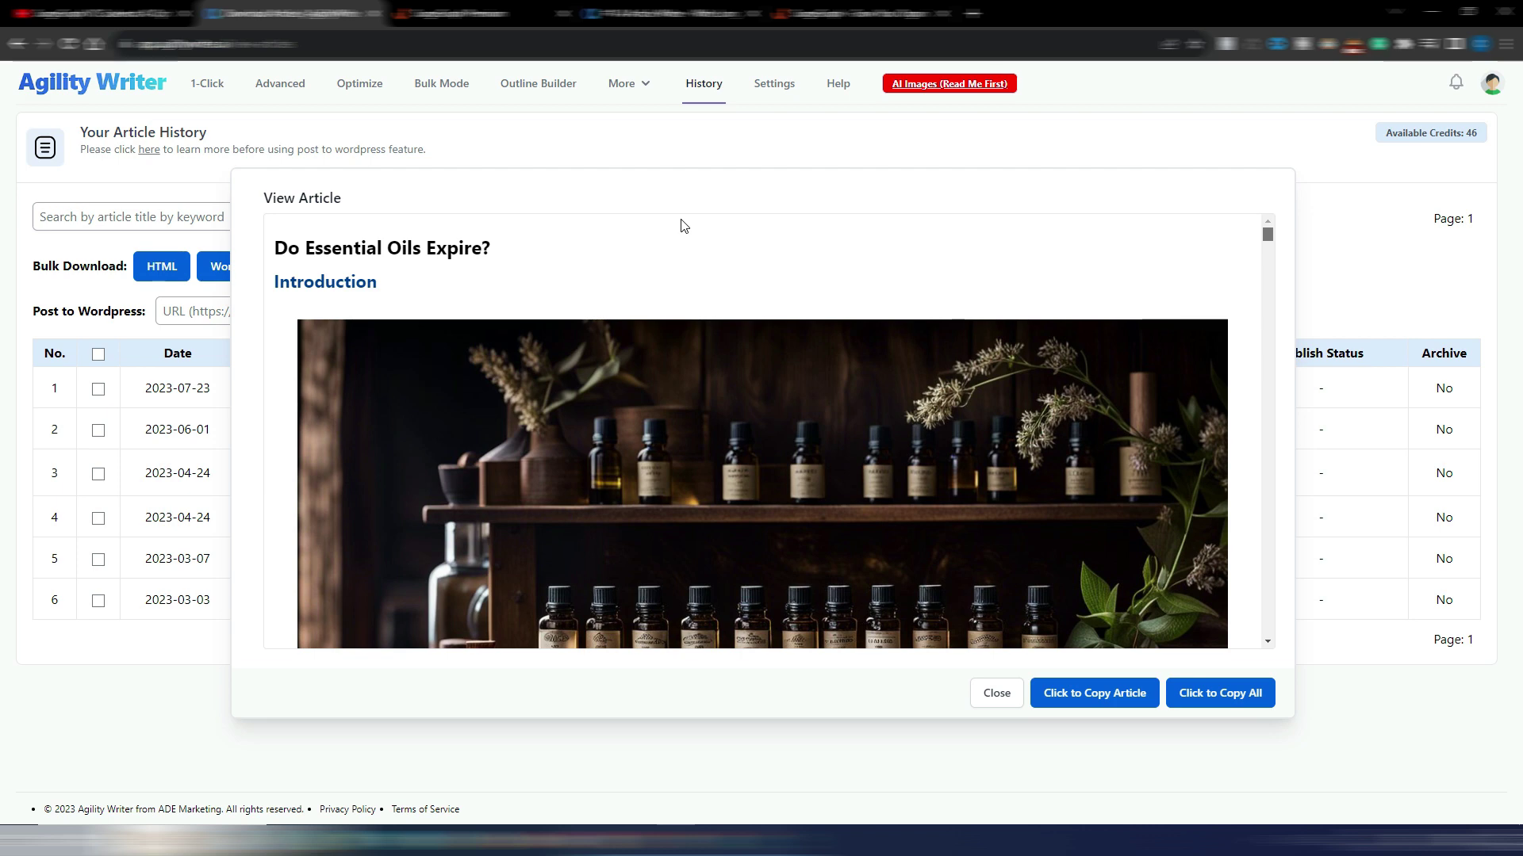
pyautogui.hotkey('ctrl', 'Tab')
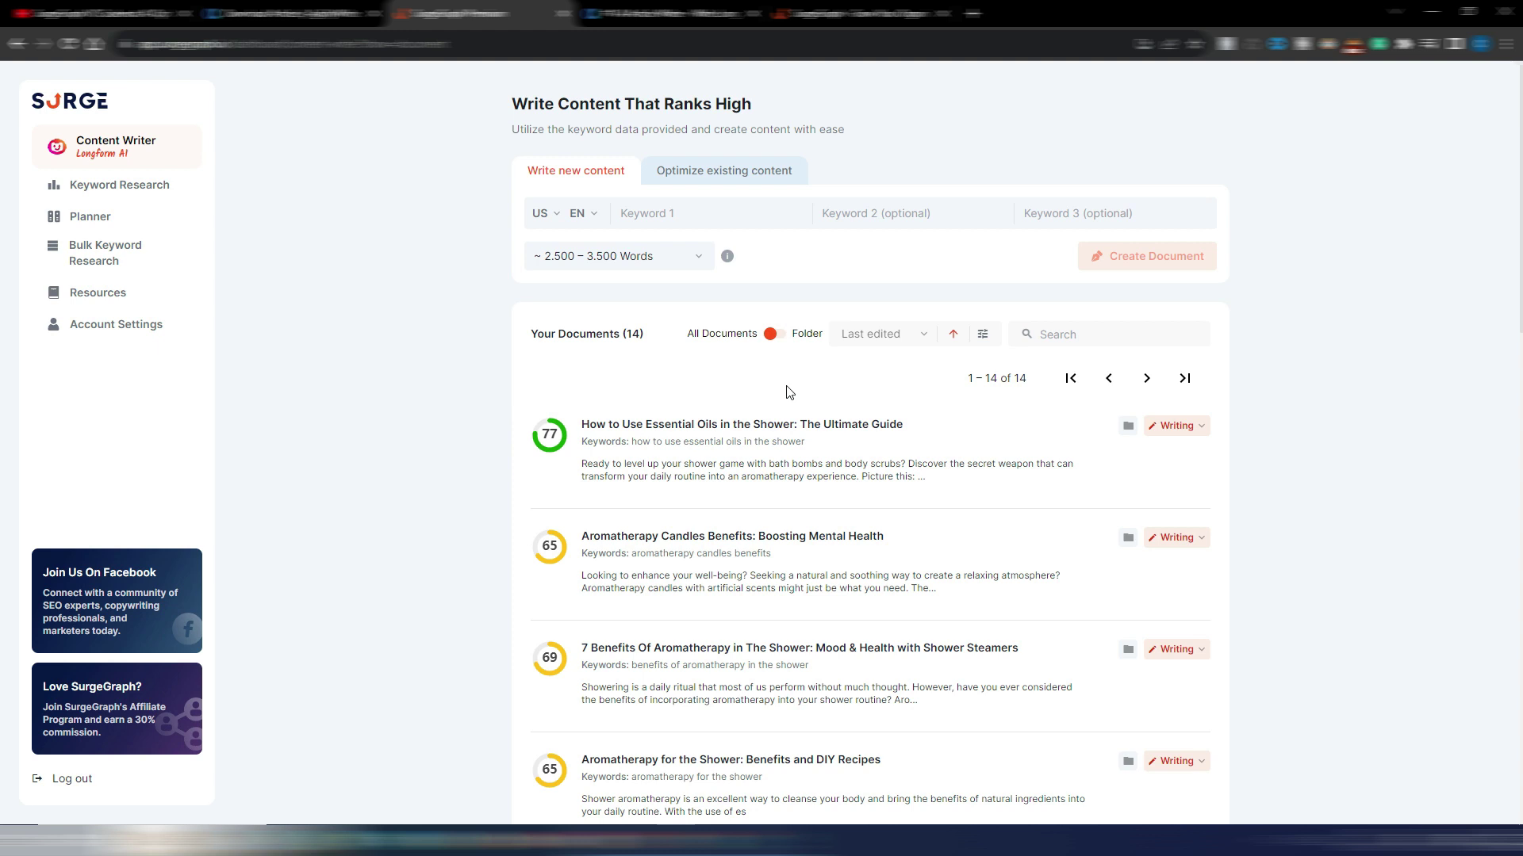
# - Switch to Folder view, start then cancel a new folder, and return to all documents
pyautogui.click(776, 337)
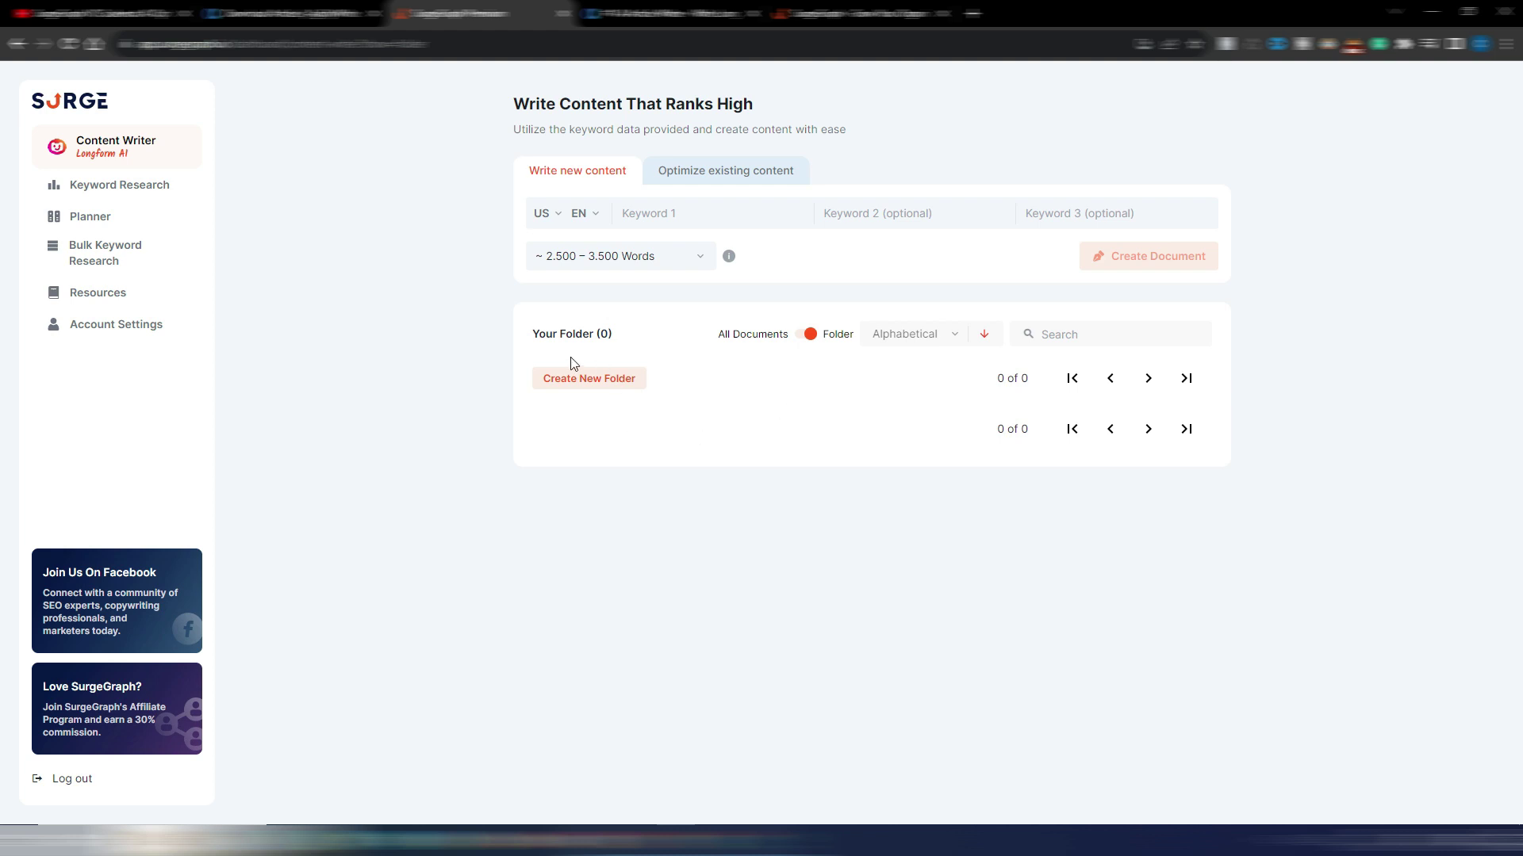
pyautogui.click(593, 378)
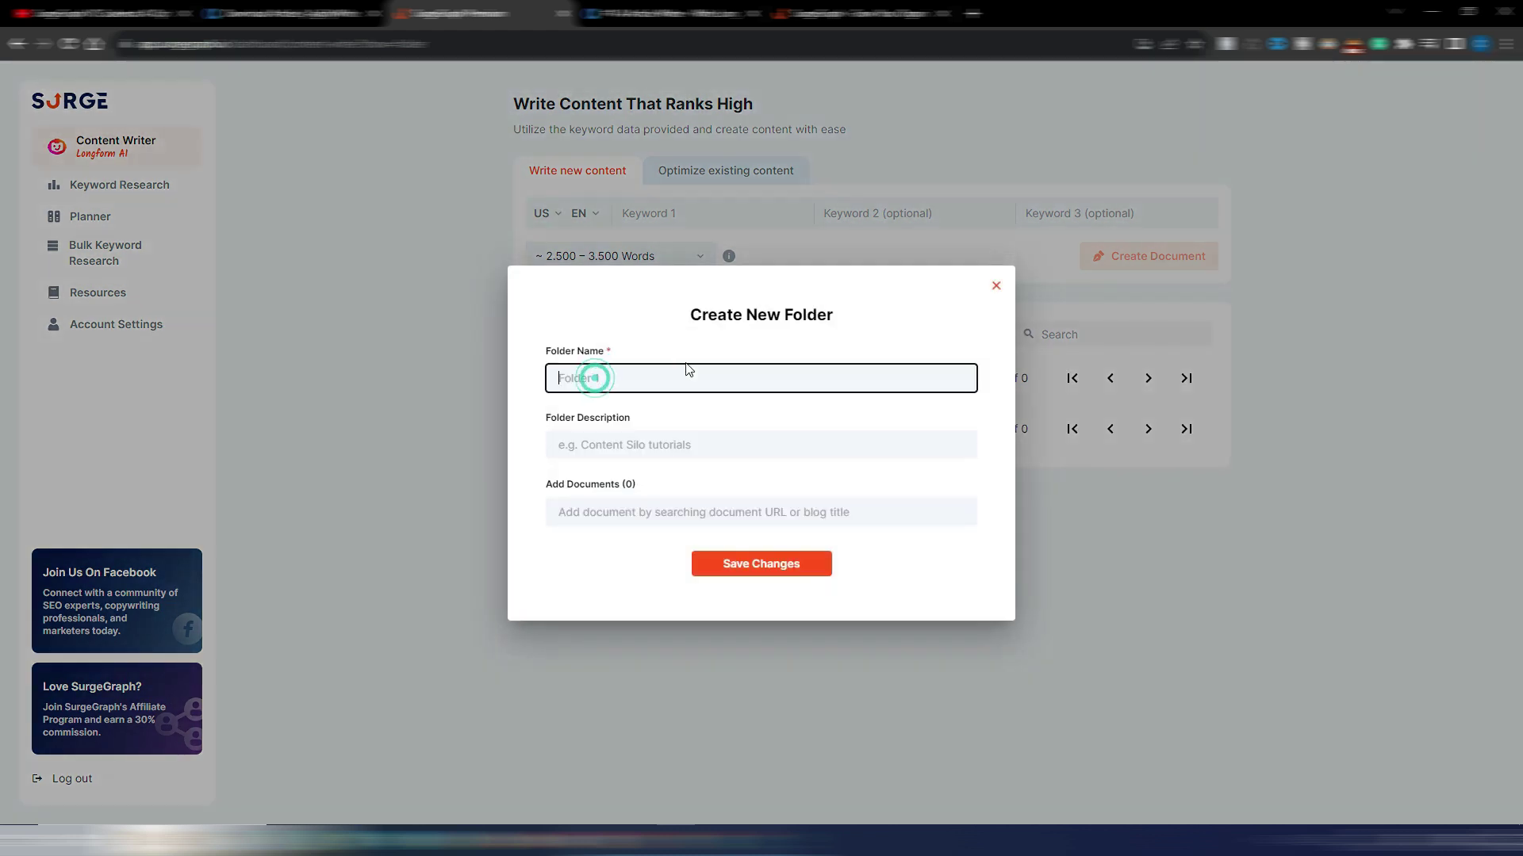
pyautogui.click(995, 286)
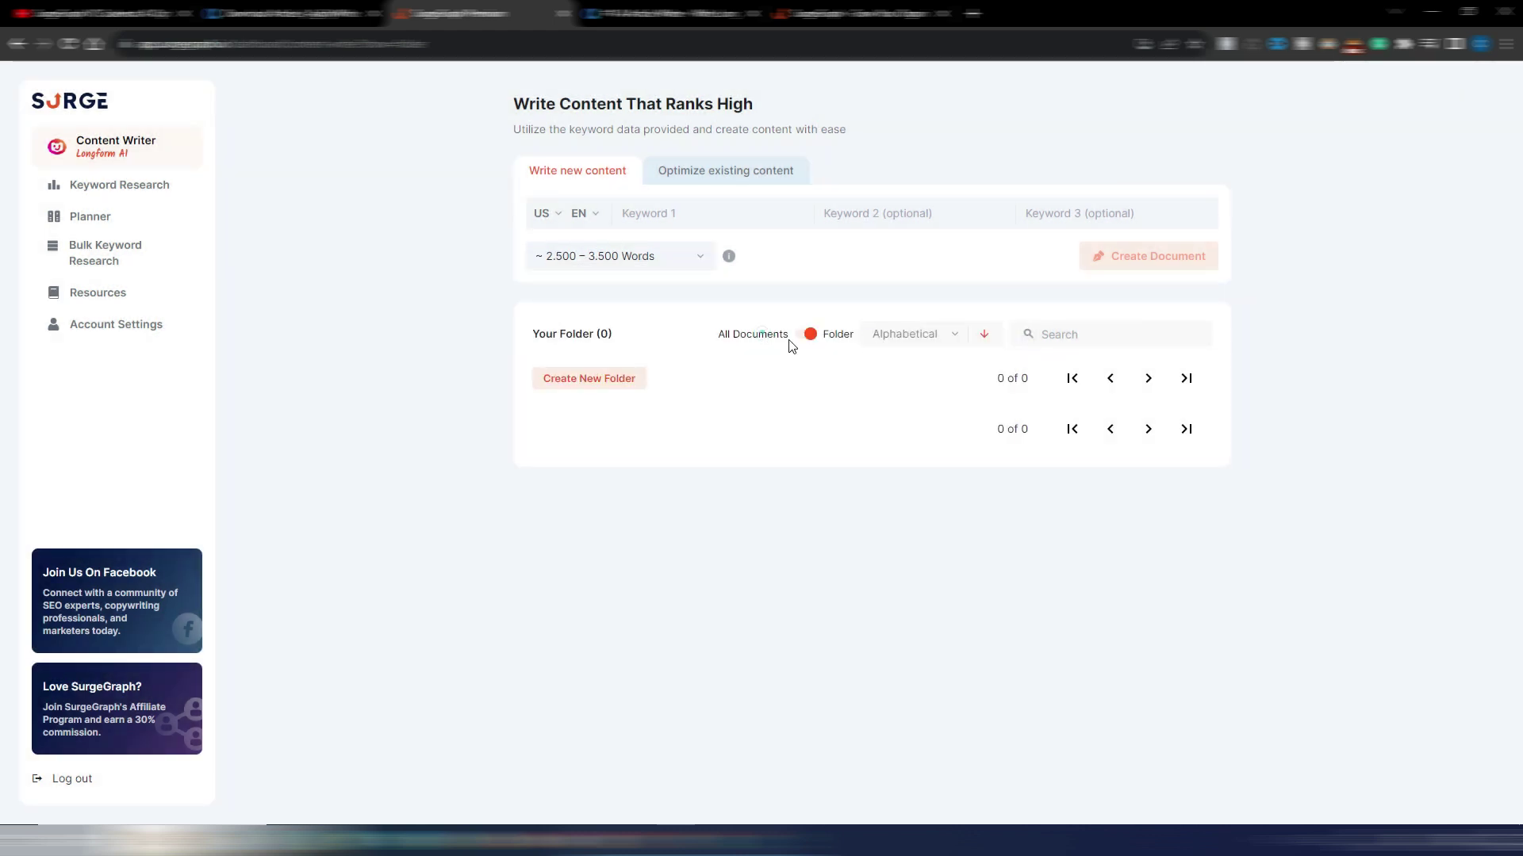
pyautogui.click(790, 341)
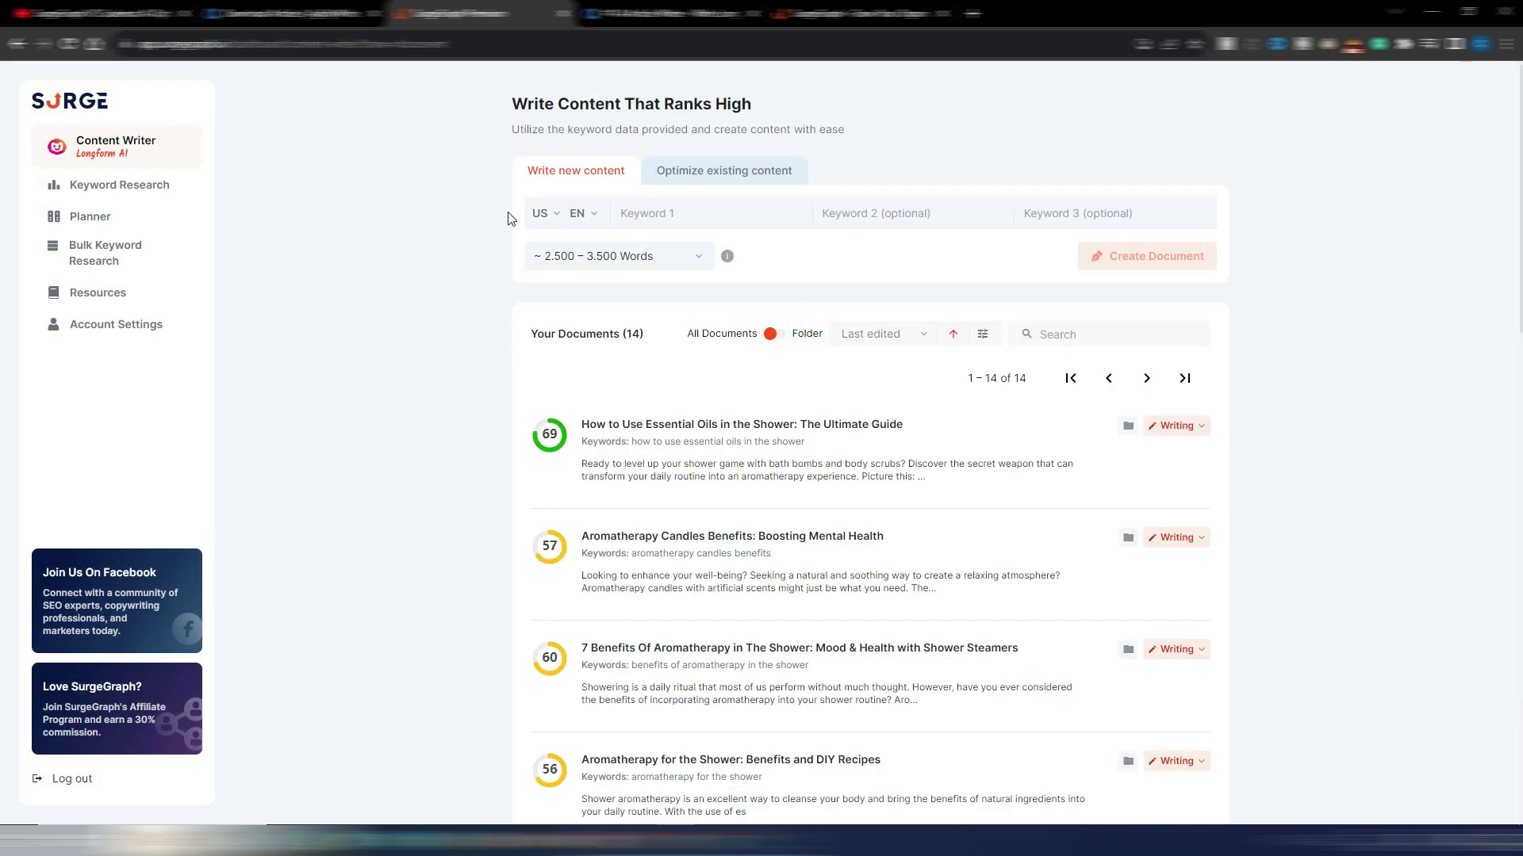
# - Paste 'Do Essential Oils Expire?' as Keyword 1, then return to the Agility Writer article
pyautogui.click(685, 213)
pyautogui.hotkey('ctrl', 'v')
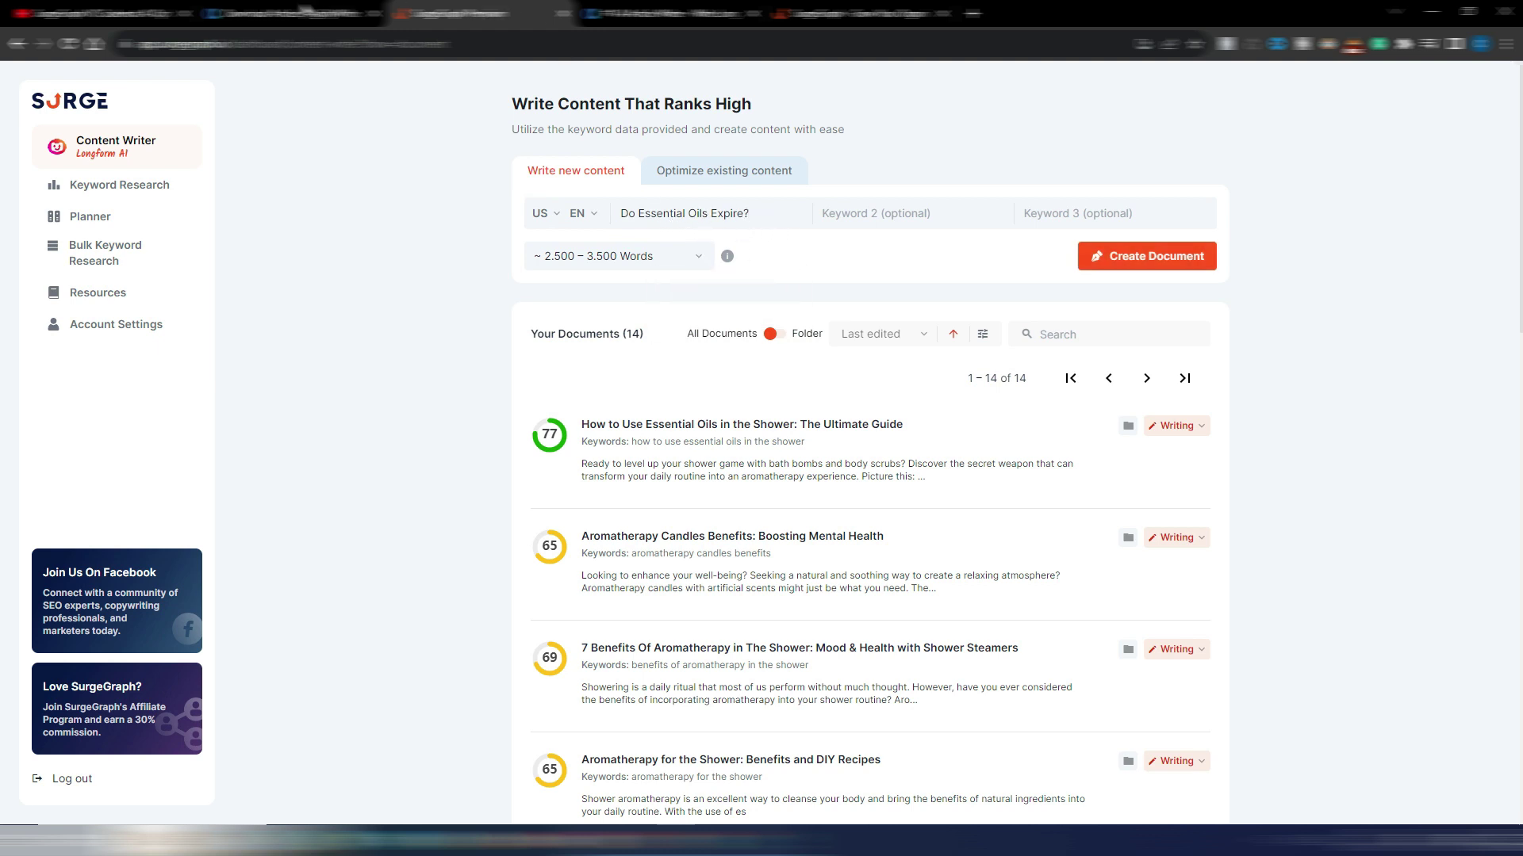
pyautogui.hotkey('ctrl', 'shift', 'Tab')
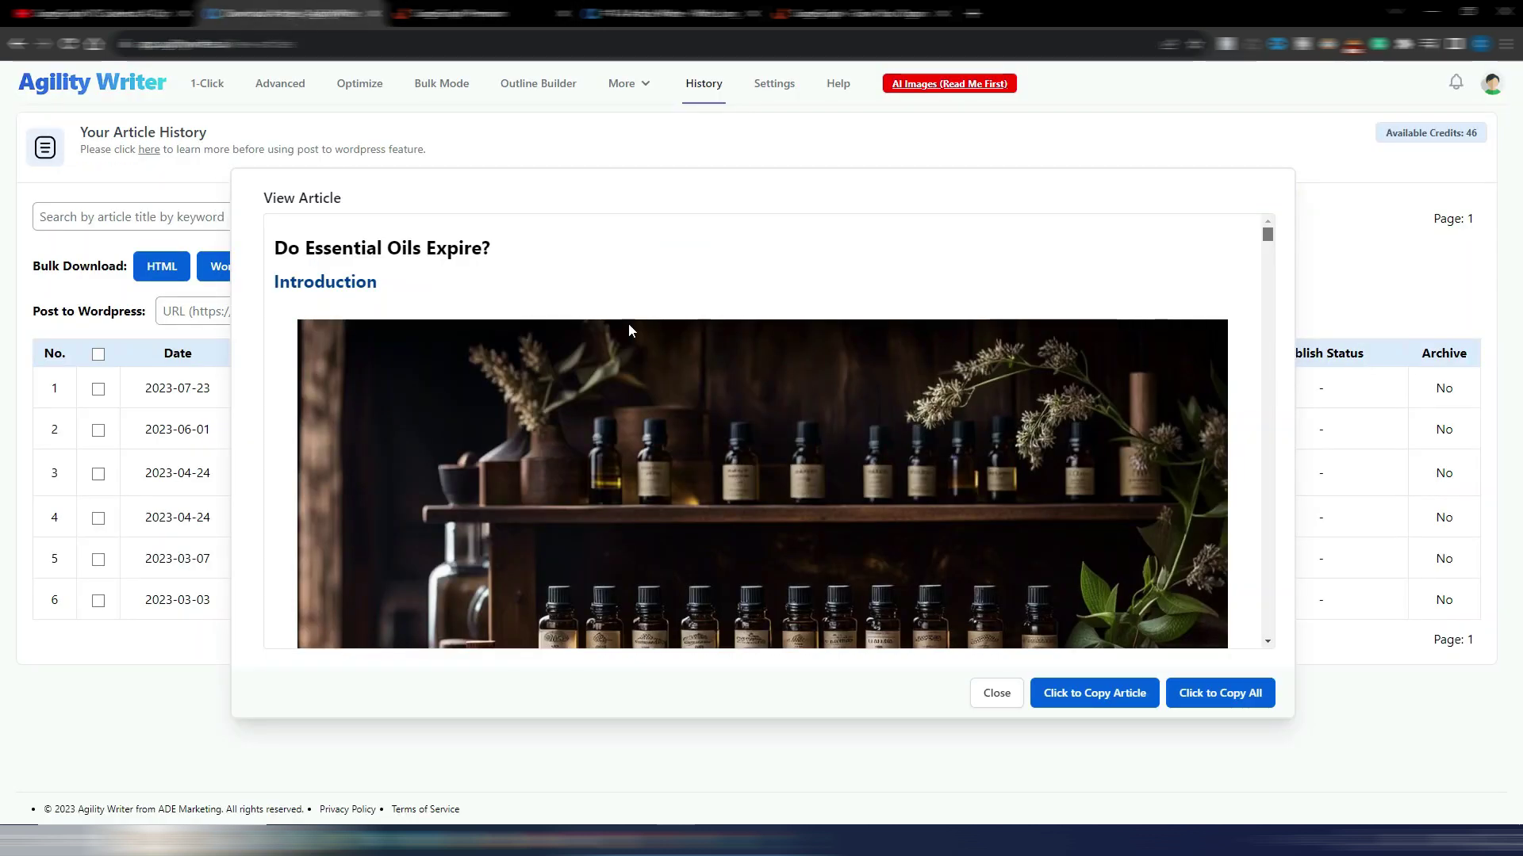
# - Close the Do Essential Oils Expire? article preview and return to SurgeGraph's Content Writer
pyautogui.click(992, 694)
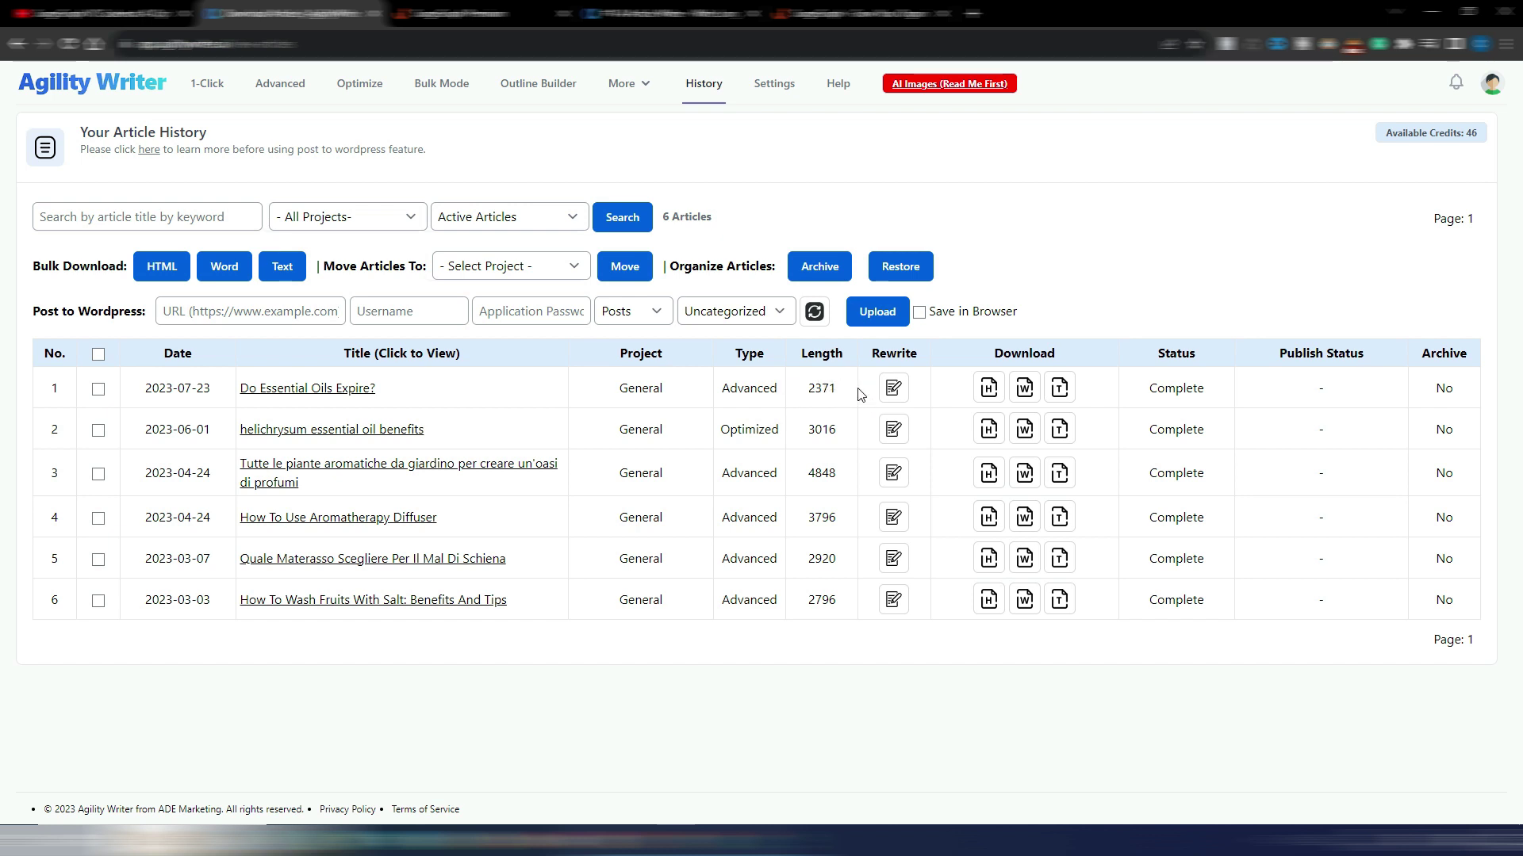
pyautogui.click(464, 14)
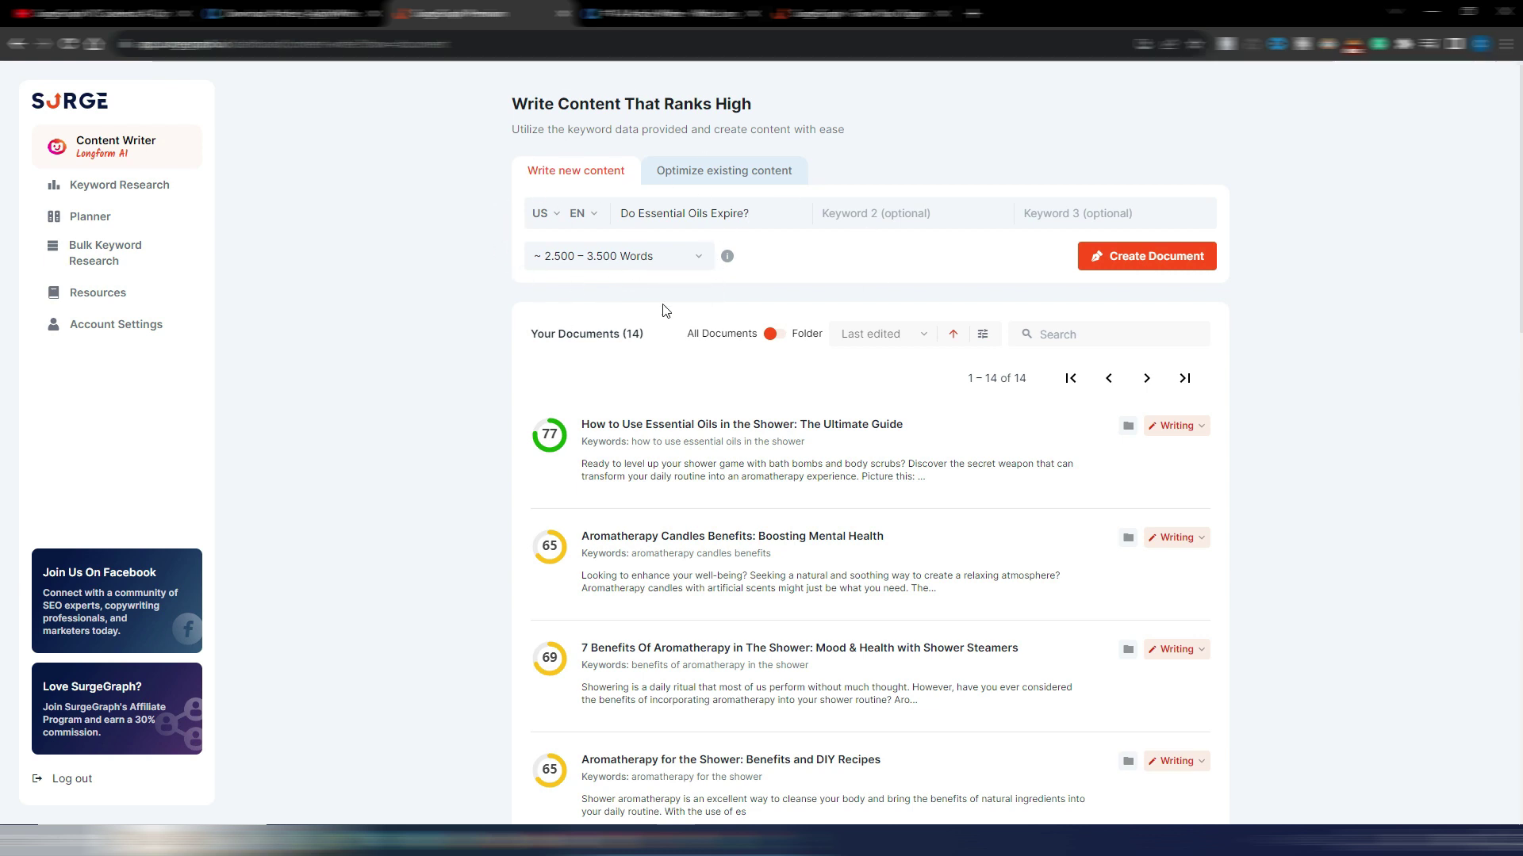
# - Set the target length to 1.500 – 2.500 Words and create the document
pyautogui.click(698, 257)
pyautogui.click(697, 254)
pyautogui.click(697, 252)
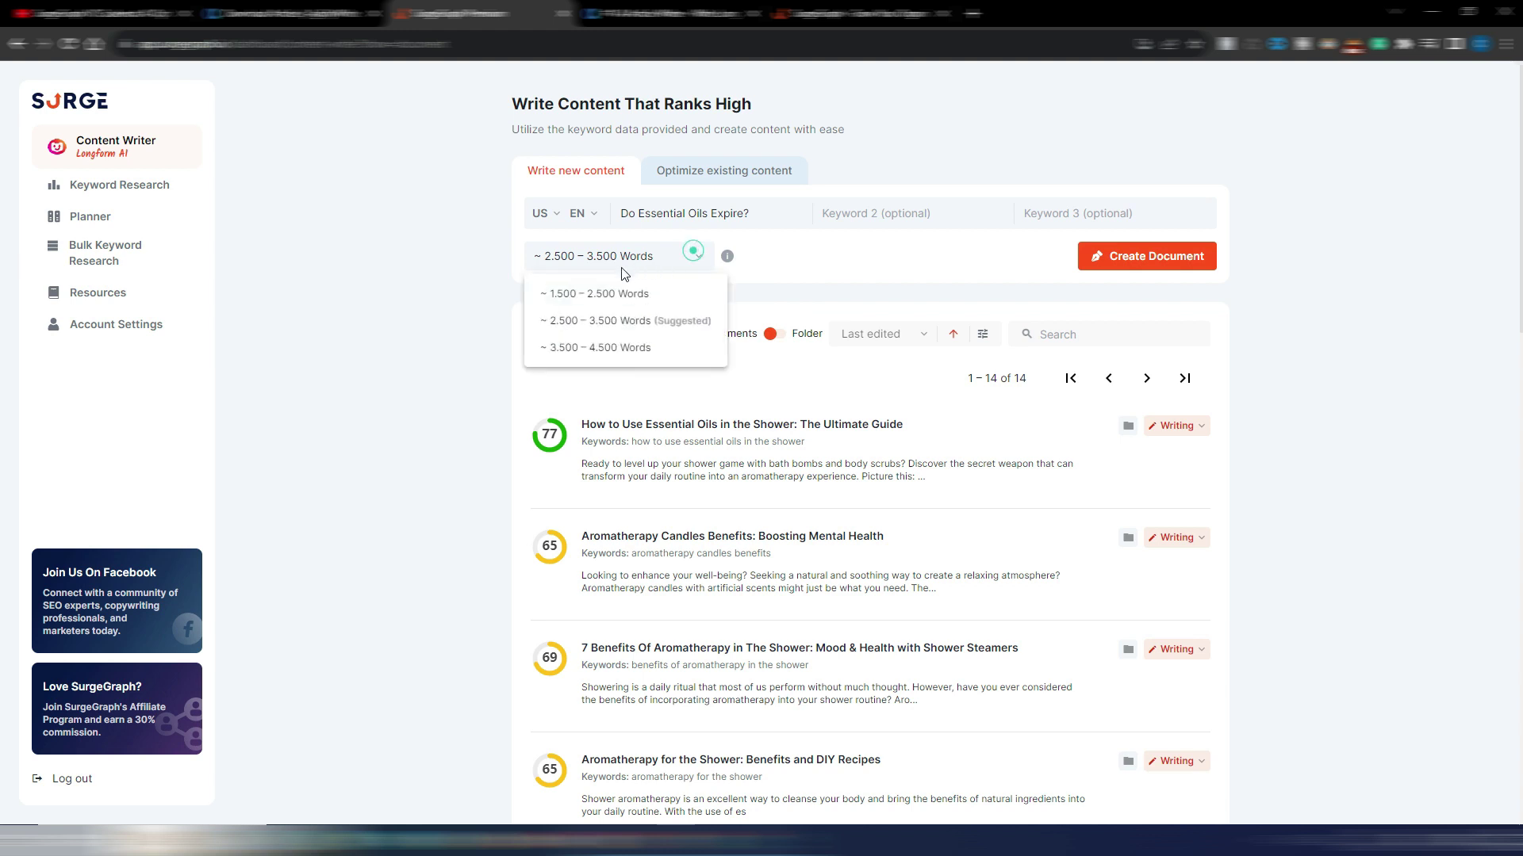
pyautogui.click(600, 294)
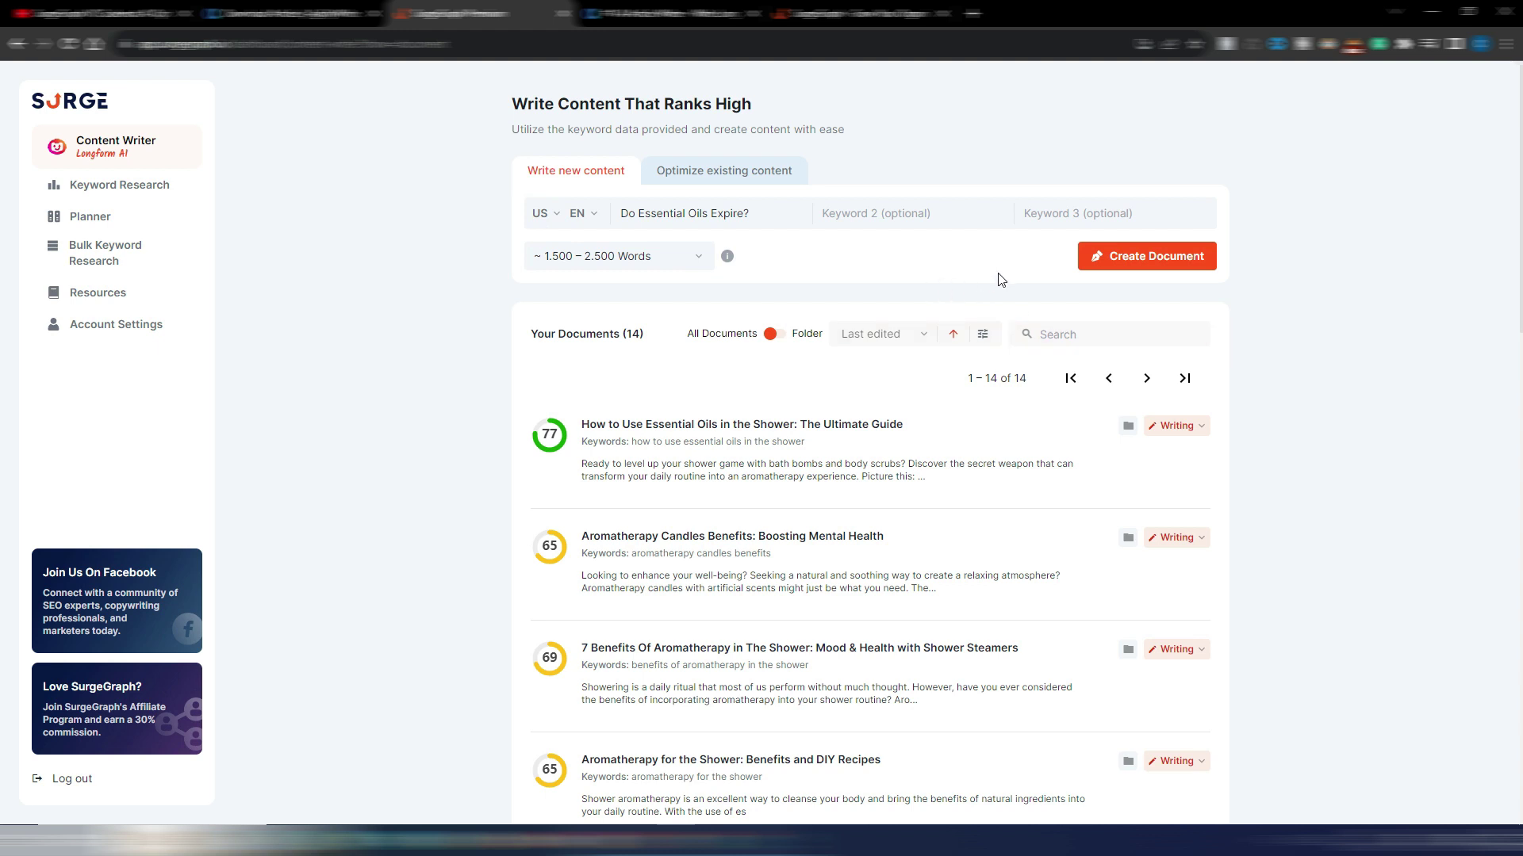
pyautogui.click(1142, 260)
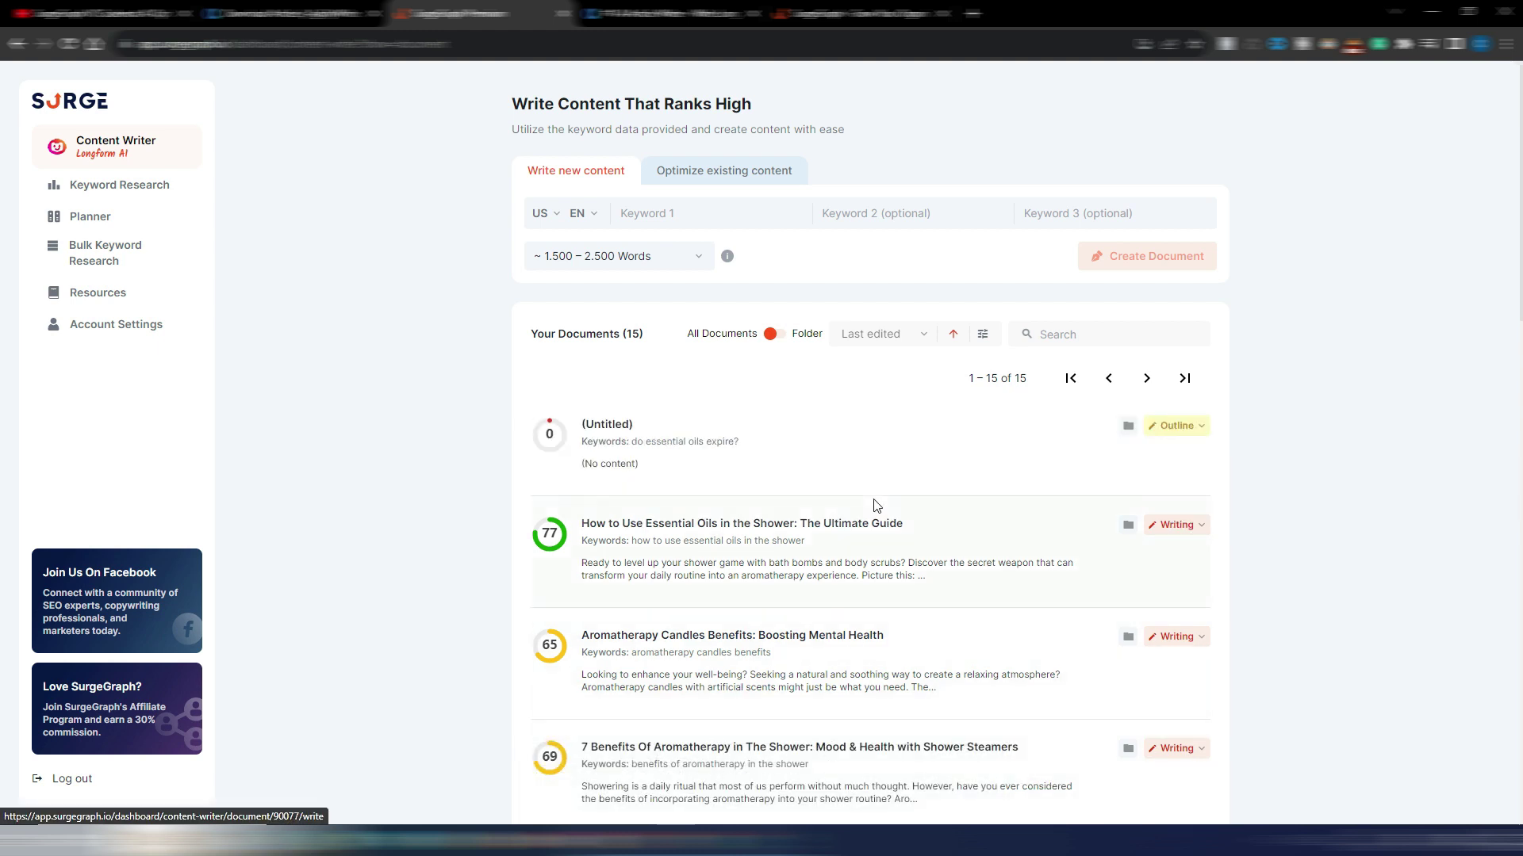
# - Open the Untitled do essential oils expire? document and review its seven suggested outline topics
pyautogui.click(615, 432)
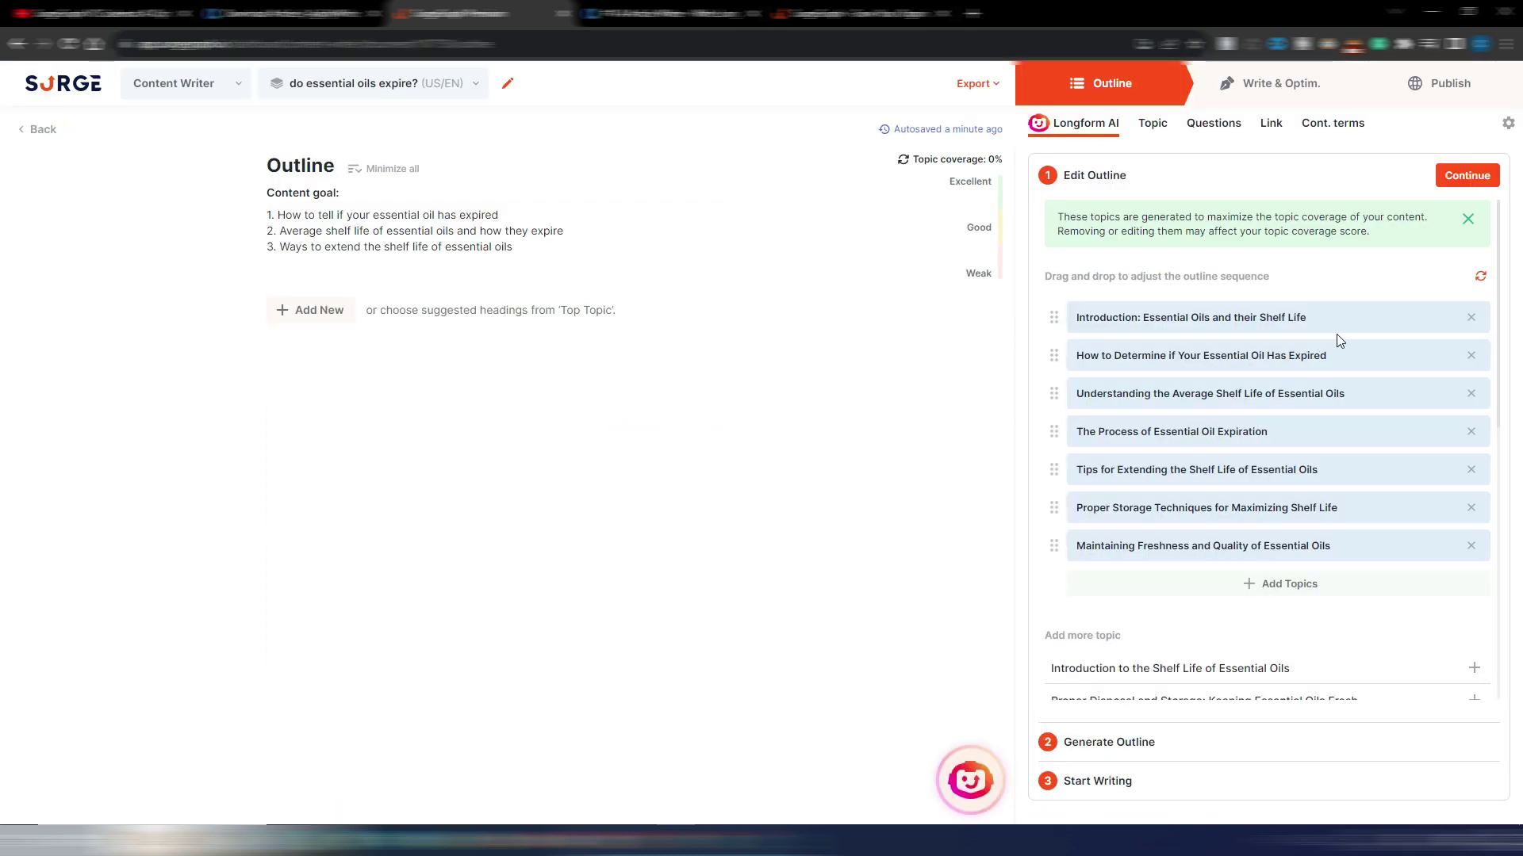
pyautogui.scroll(-2, 1335, 334)
pyautogui.scroll(2, 1335, 335)
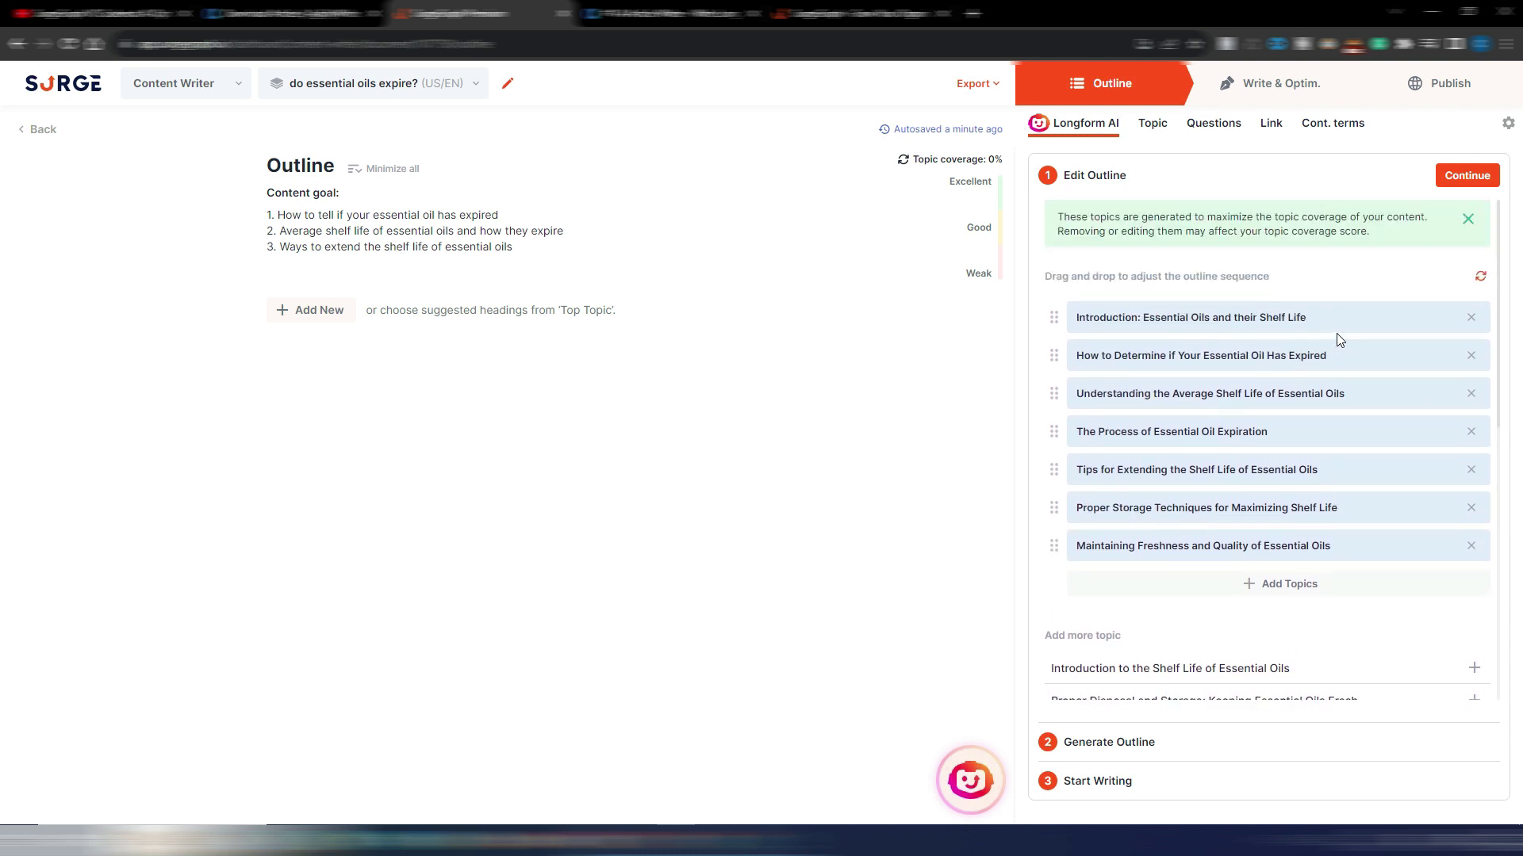